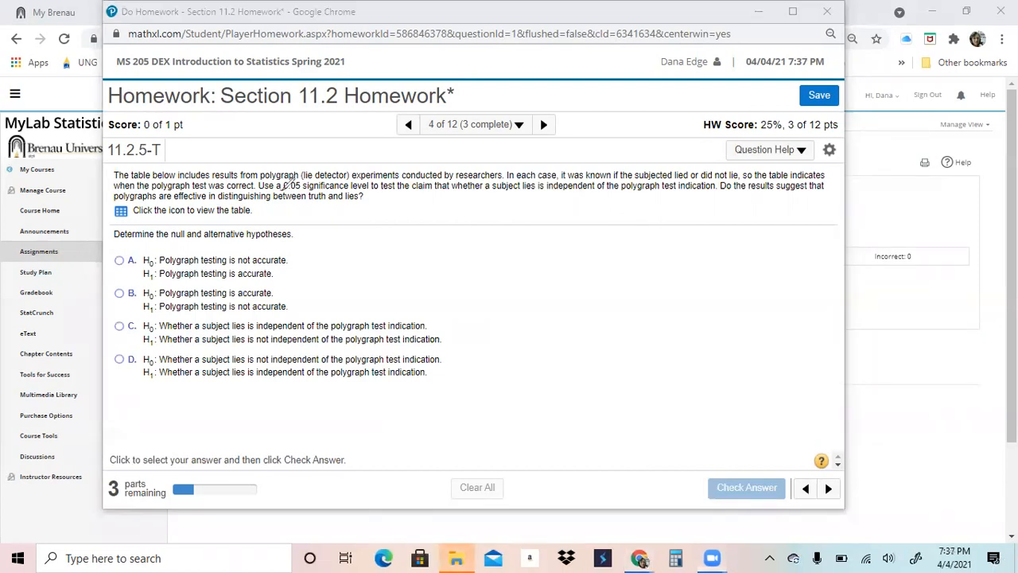
# Underline the 0.05 significance level in the question and open the polygraph results table in StatCrunch
pyautogui.moveTo(281, 190); pyautogui.dragTo(368, 191)
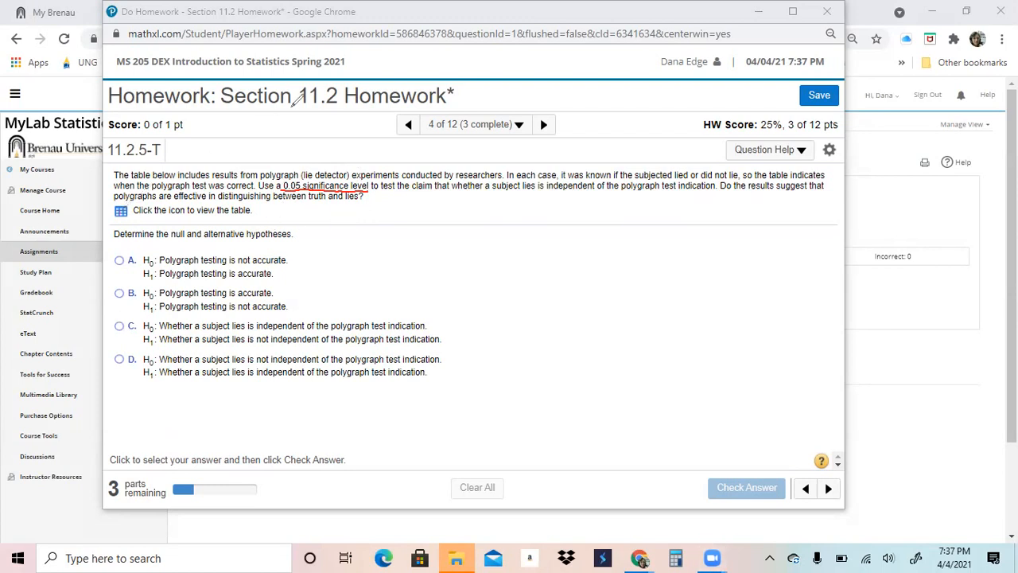
pyautogui.click(121, 211)
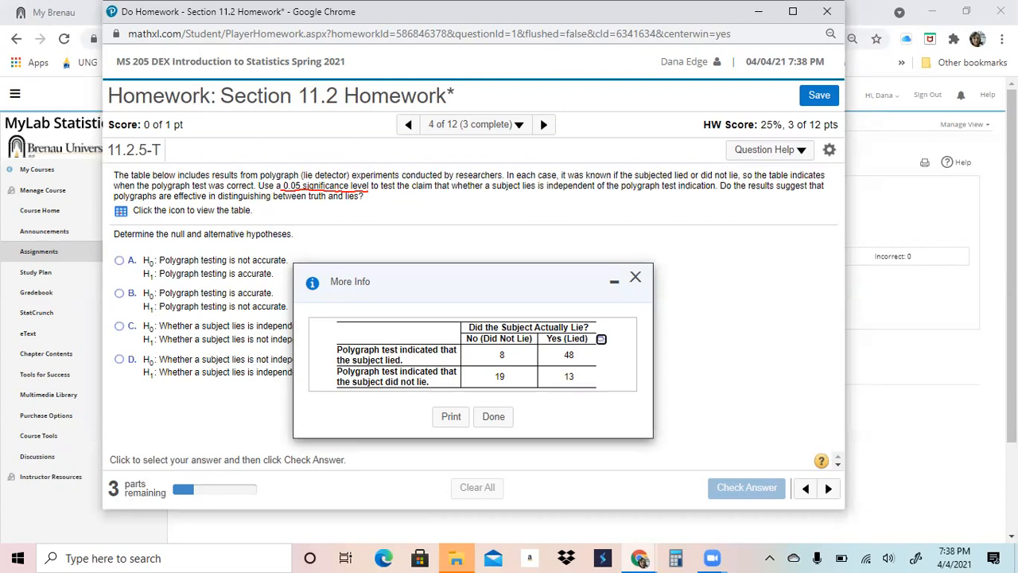
pyautogui.click(600, 339)
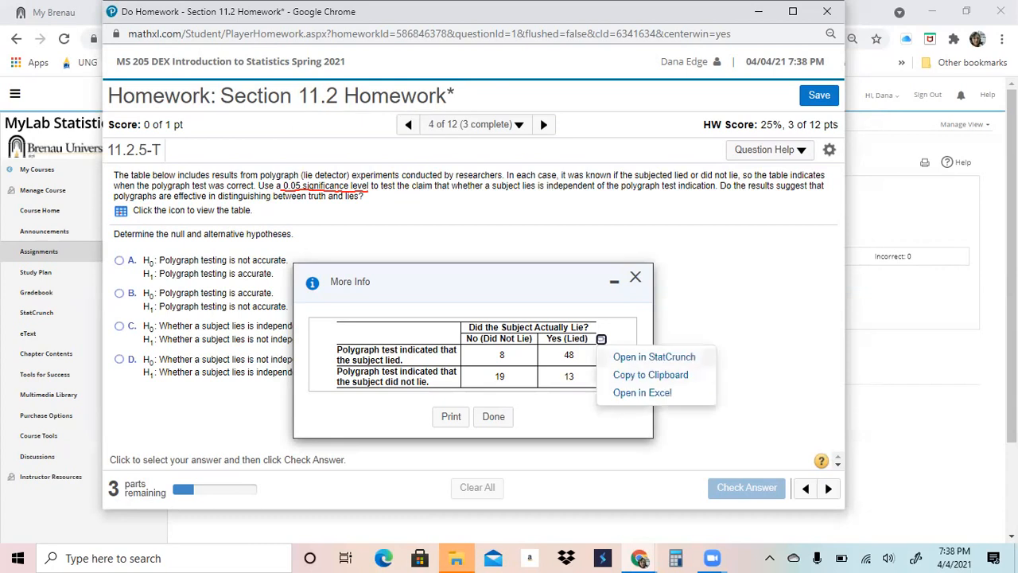
pyautogui.click(684, 357)
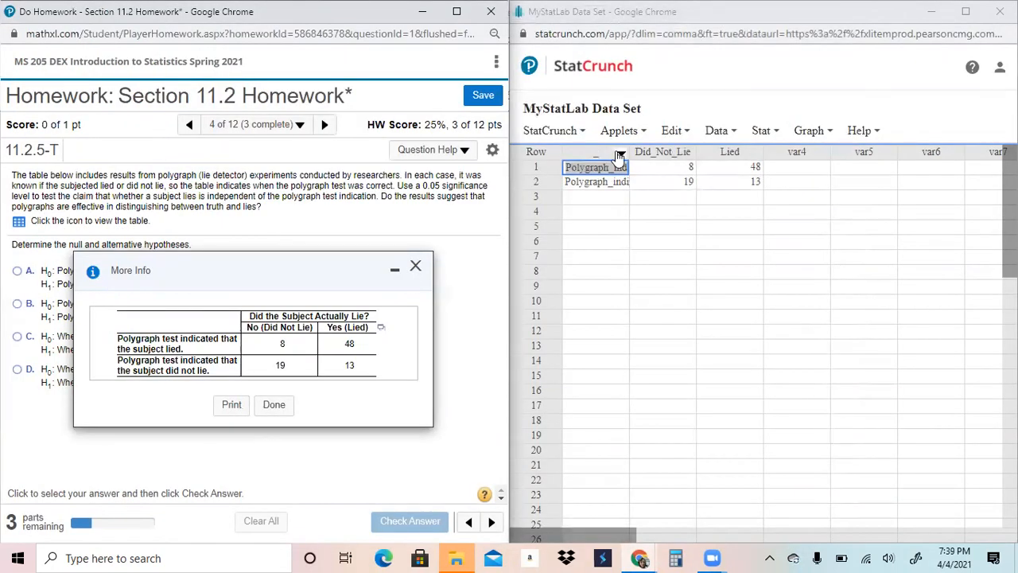
# Widen the unnamed first data column to fit its full polygraph labels and close the question's data table
pyautogui.click(599, 153)
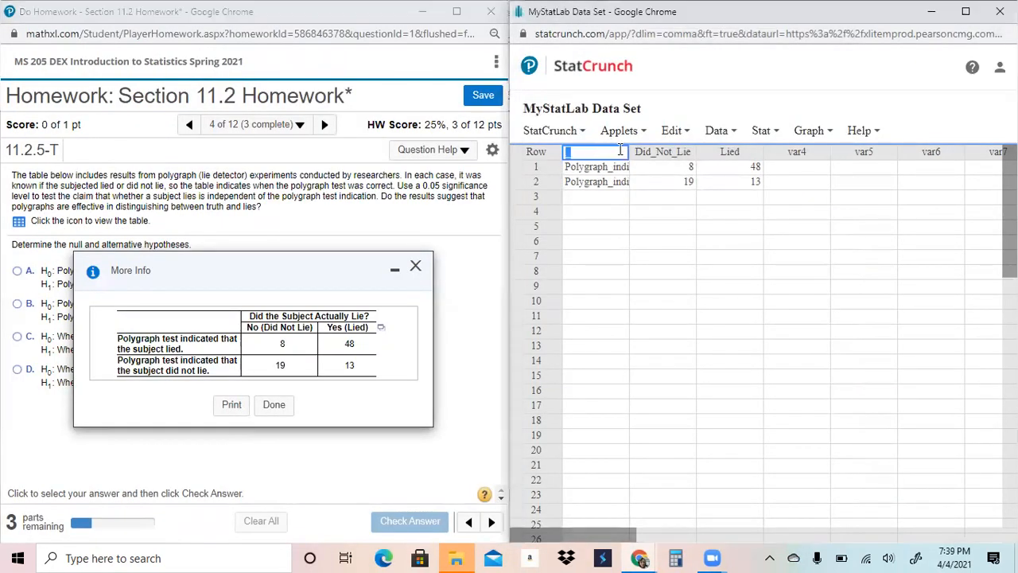
pyautogui.moveTo(628, 150); pyautogui.dragTo(705, 146)
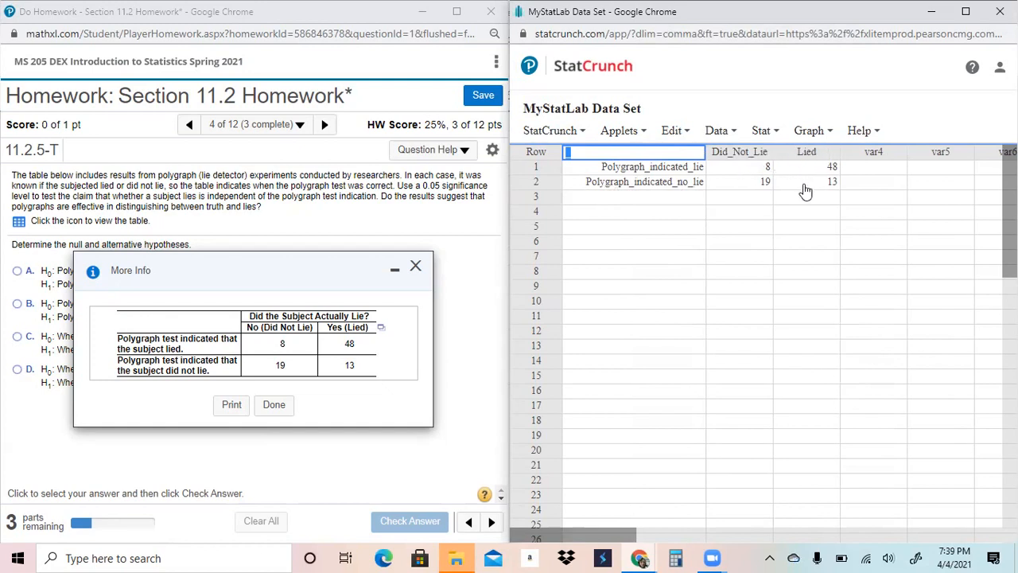
pyautogui.click(415, 267)
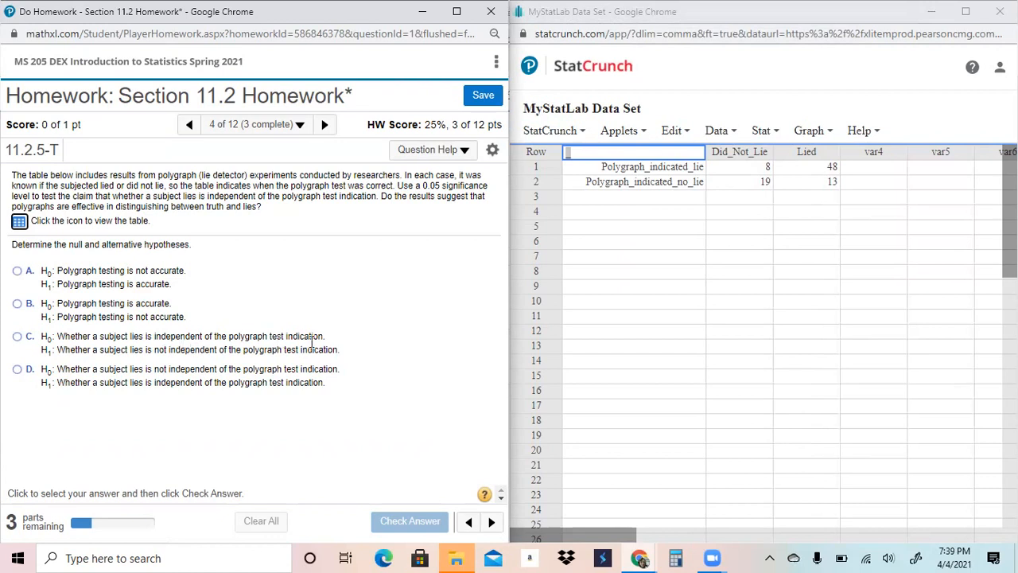
# Answer the hypotheses part with option C, H0 independent and H1 not independent, and check it
pyautogui.click(17, 337)
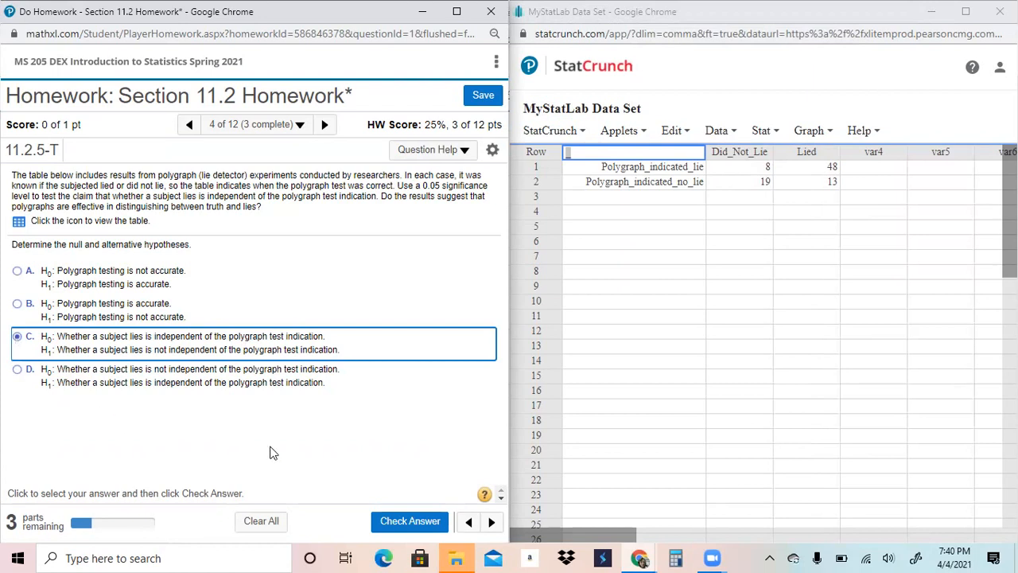
pyautogui.click(399, 525)
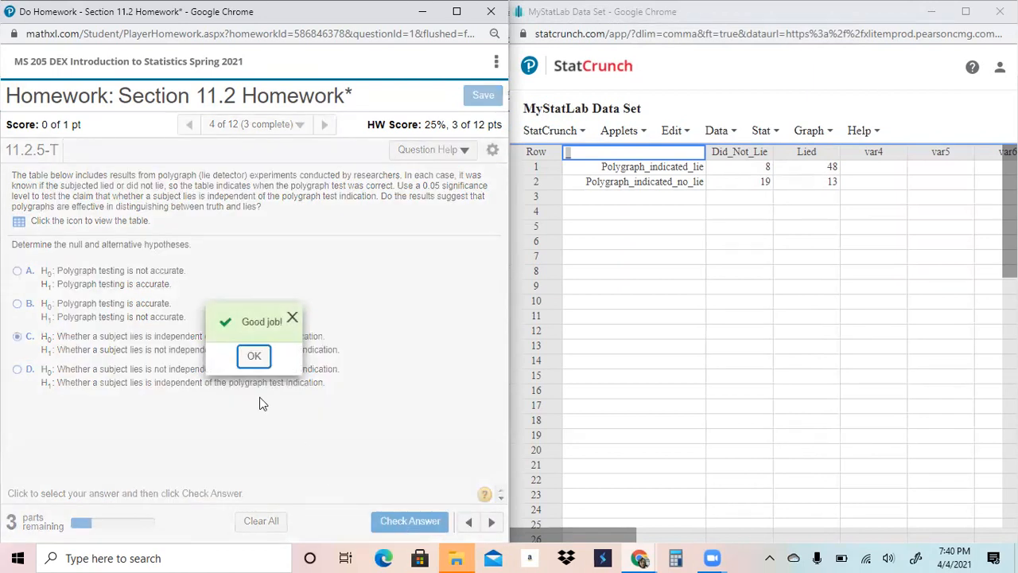
pyautogui.click(251, 362)
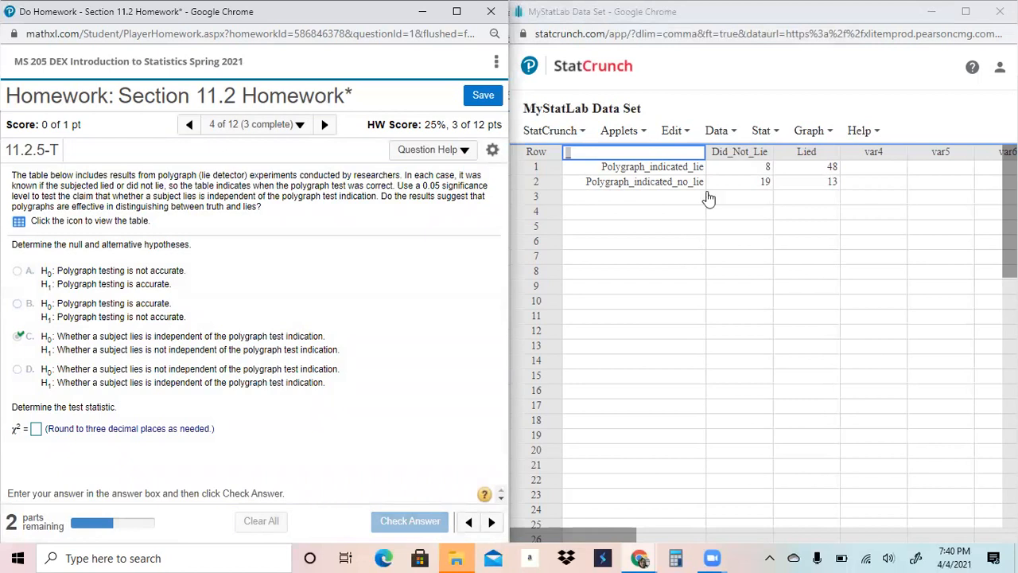
# Start a contingency table analysis with summary data in StatCrunch
pyautogui.click(764, 132)
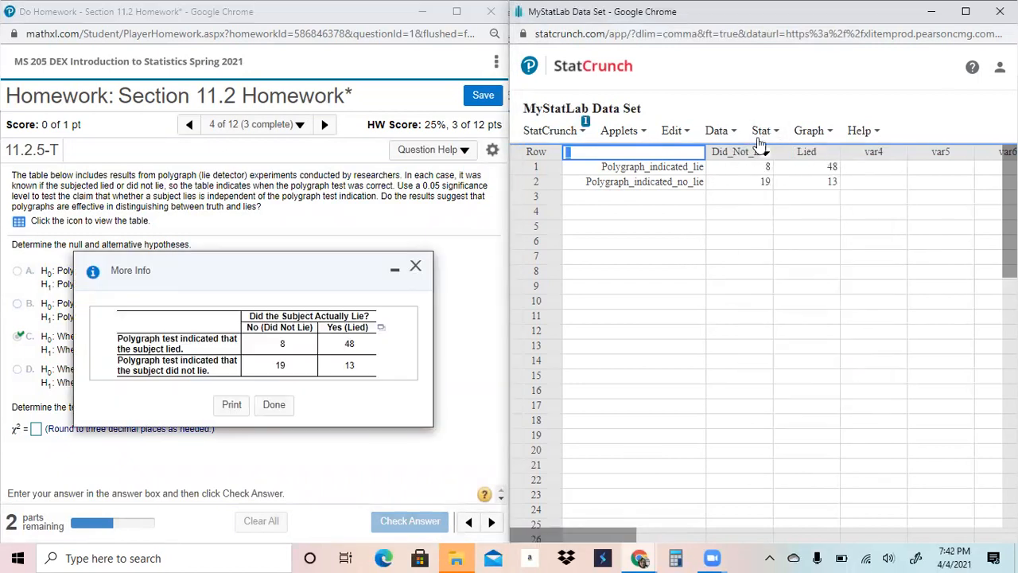
pyautogui.click(762, 132)
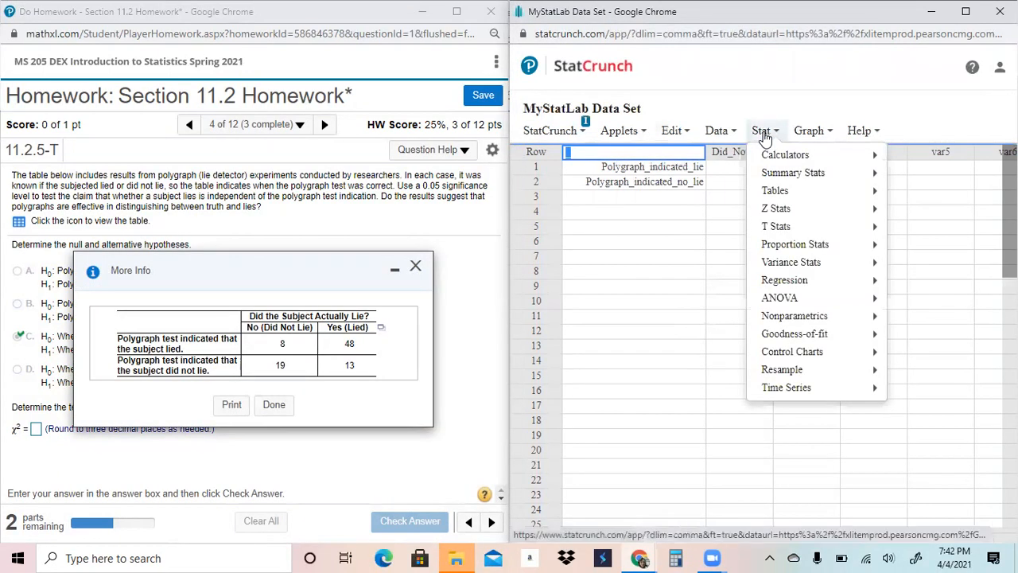
pyautogui.moveTo(776, 195)
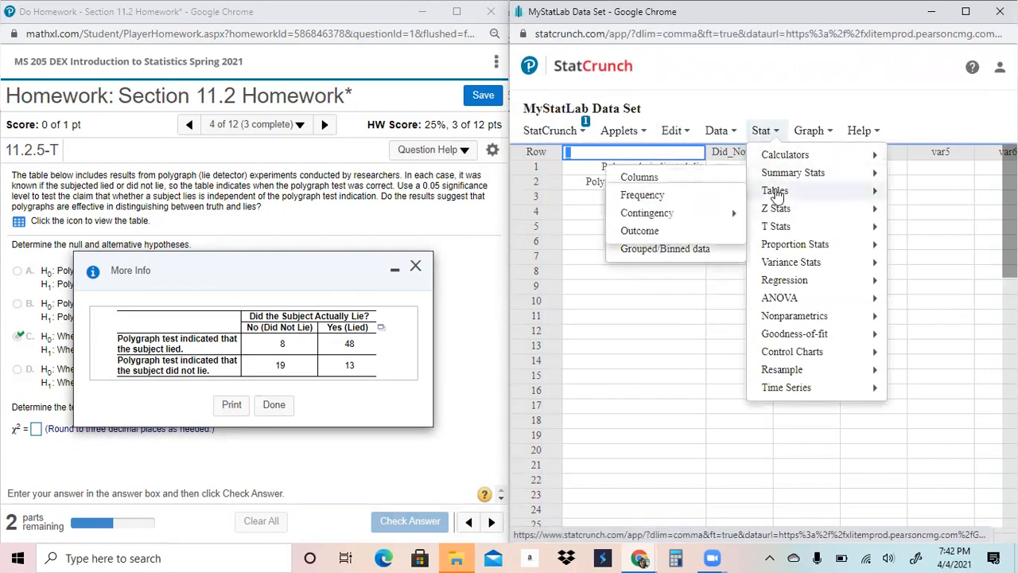
pyautogui.moveTo(697, 220)
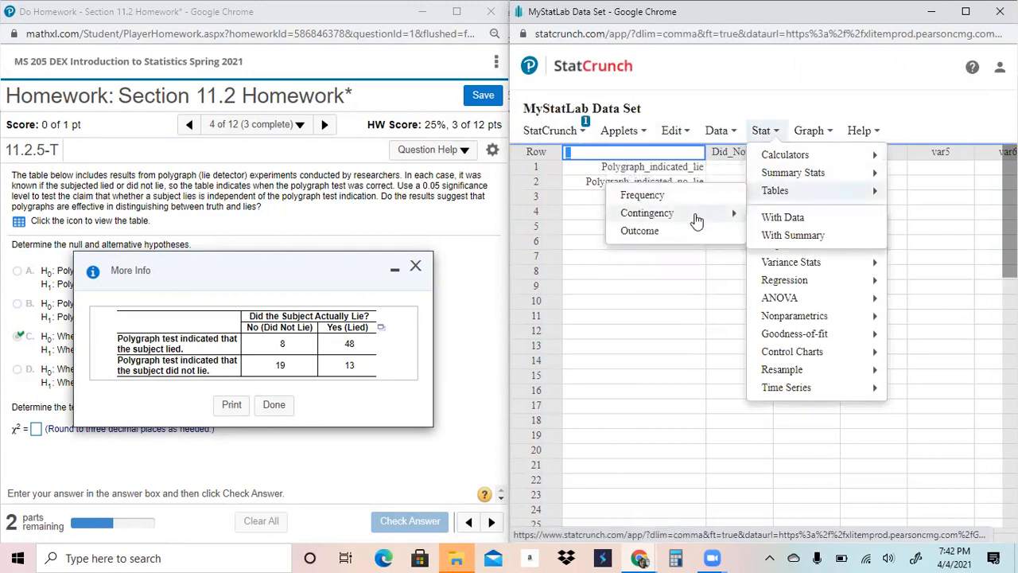
pyautogui.click(812, 237)
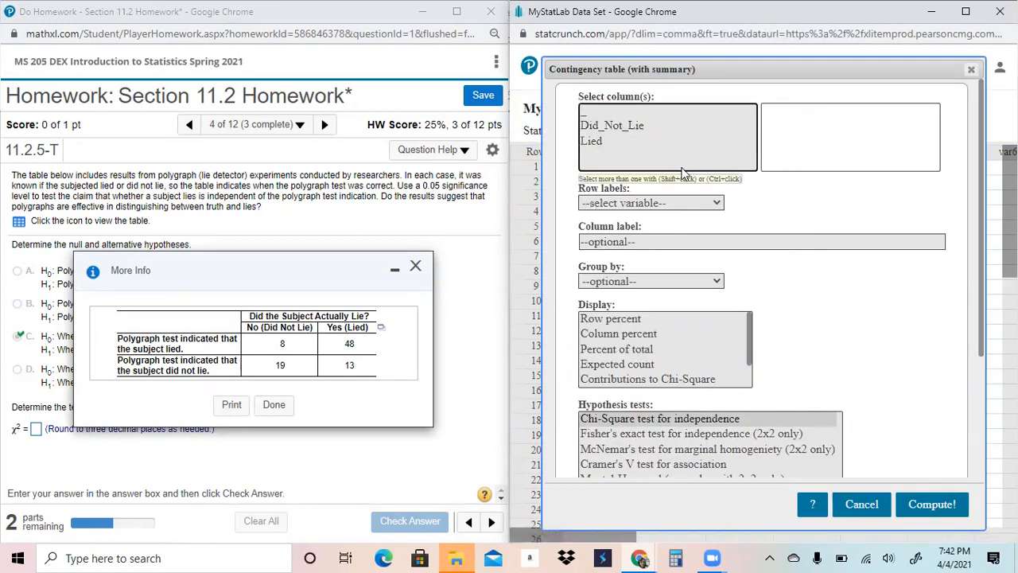
# Select Did_Not_Lie and Lied as columns, and circle the blank header cell matching the unnamed label column
pyautogui.click(604, 126)
pyautogui.keyDown('shift'); pyautogui.click(604, 140); pyautogui.keyUp('shift')
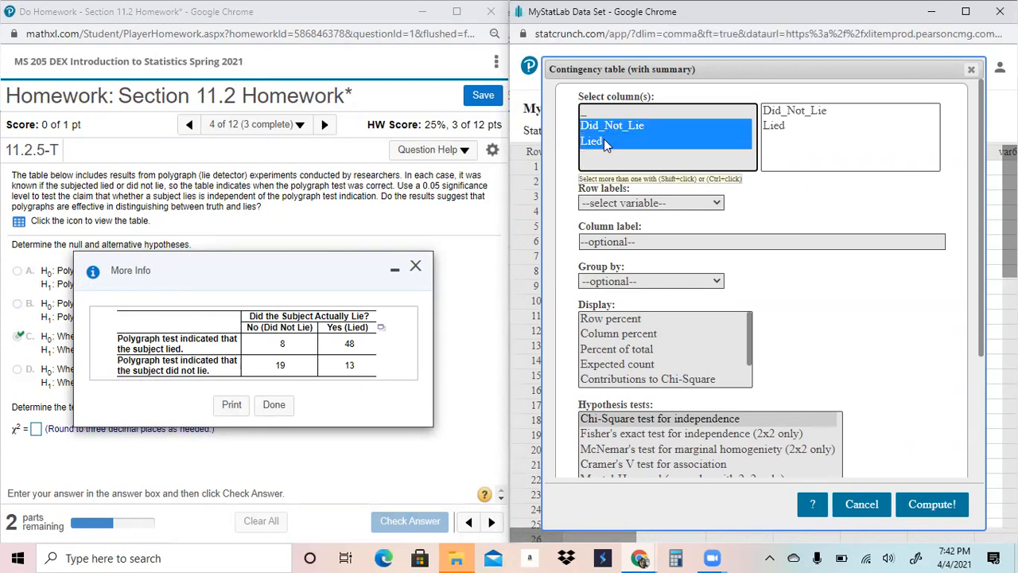
pyautogui.click(636, 205)
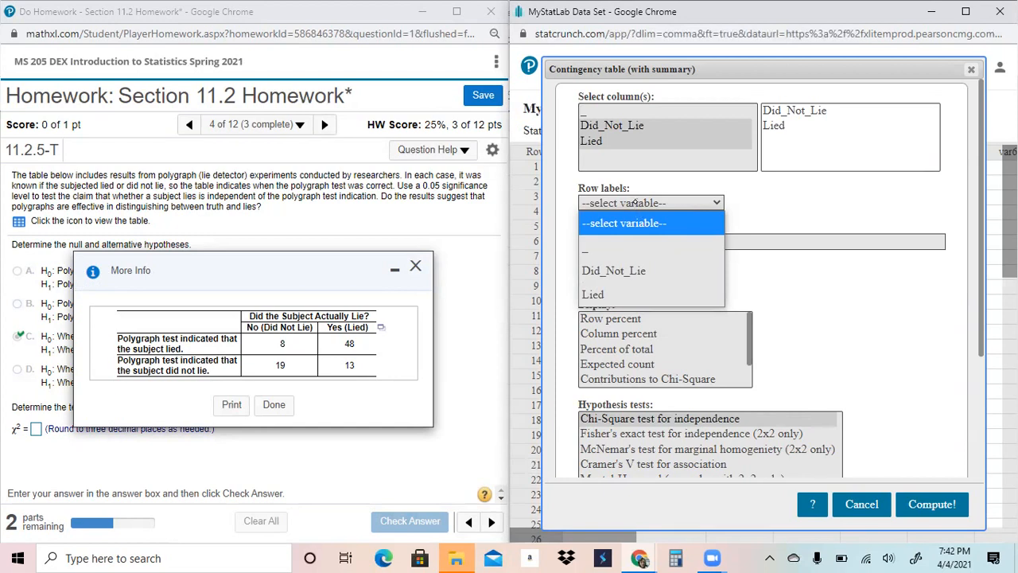
pyautogui.click(635, 204)
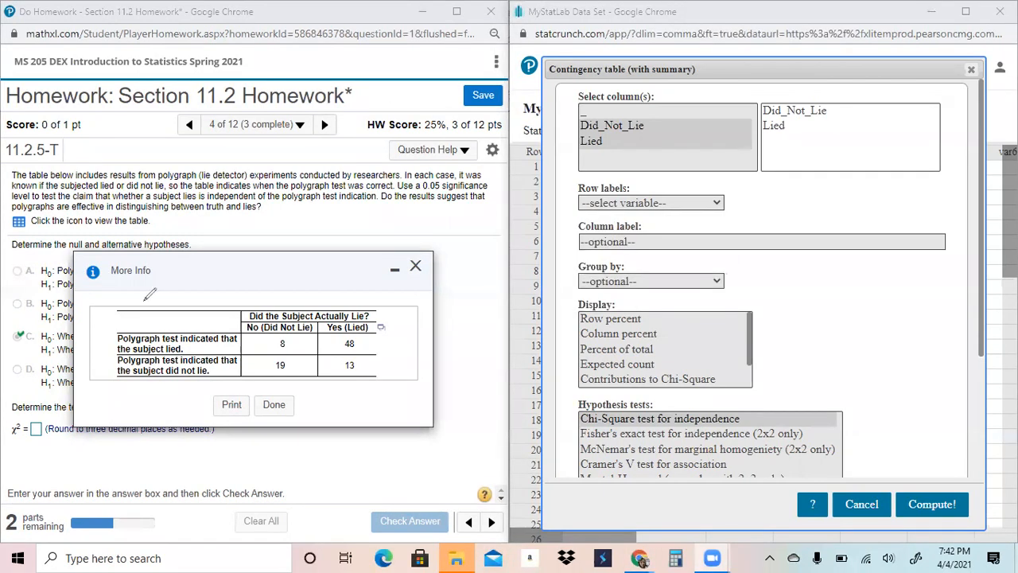
pyautogui.moveTo(146, 324)
pyautogui.mouseDown()
pyautogui.moveTo(212, 323)
pyautogui.moveTo(171, 317)
pyautogui.mouseUp()
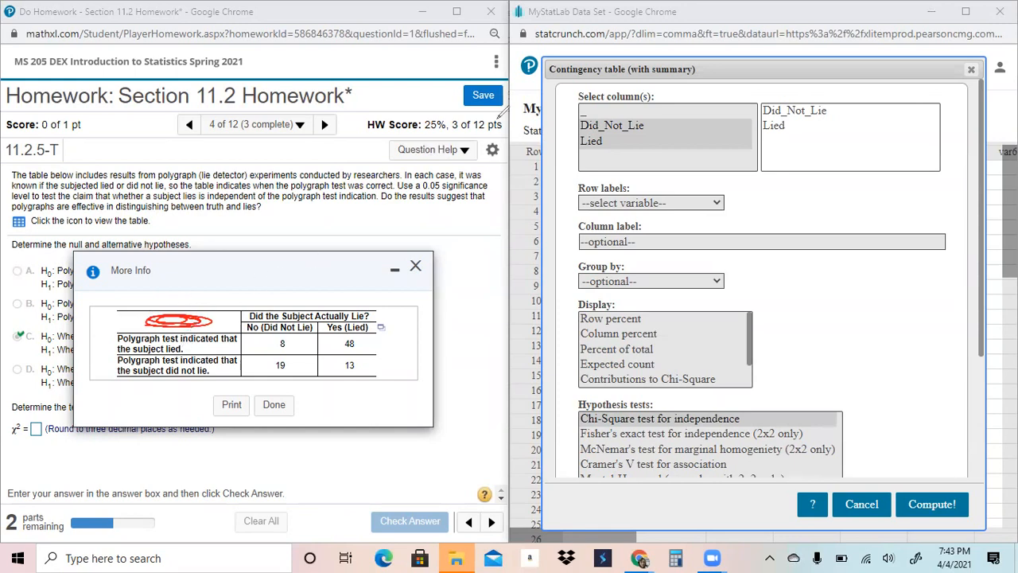
pyautogui.click(602, 116)
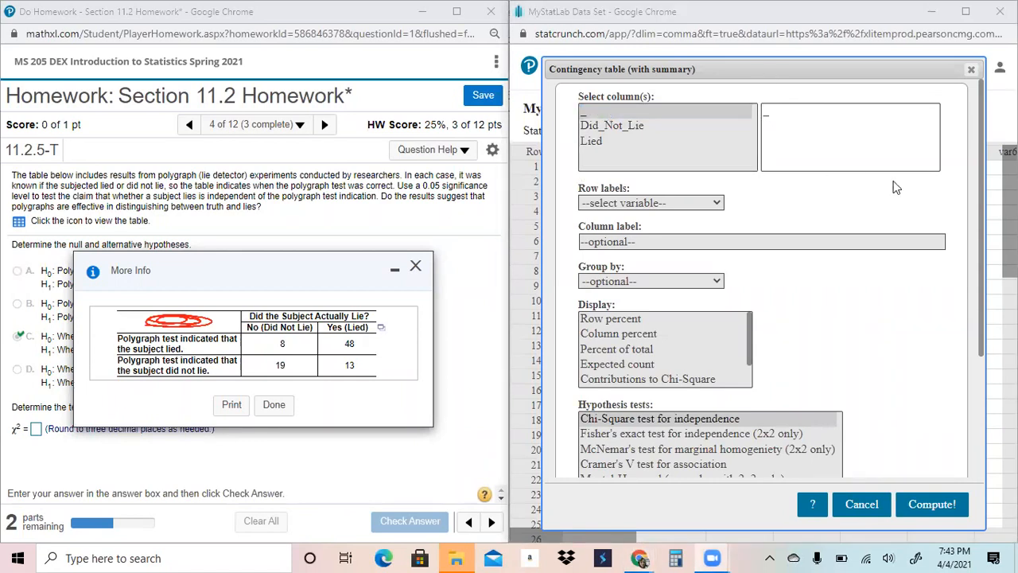
# Compute the contingency table for Did_Not_Lie and Lied, using the unnamed column as row labels
pyautogui.click(605, 126)
pyautogui.keyDown('shift'); pyautogui.click(602, 141); pyautogui.keyUp('shift')
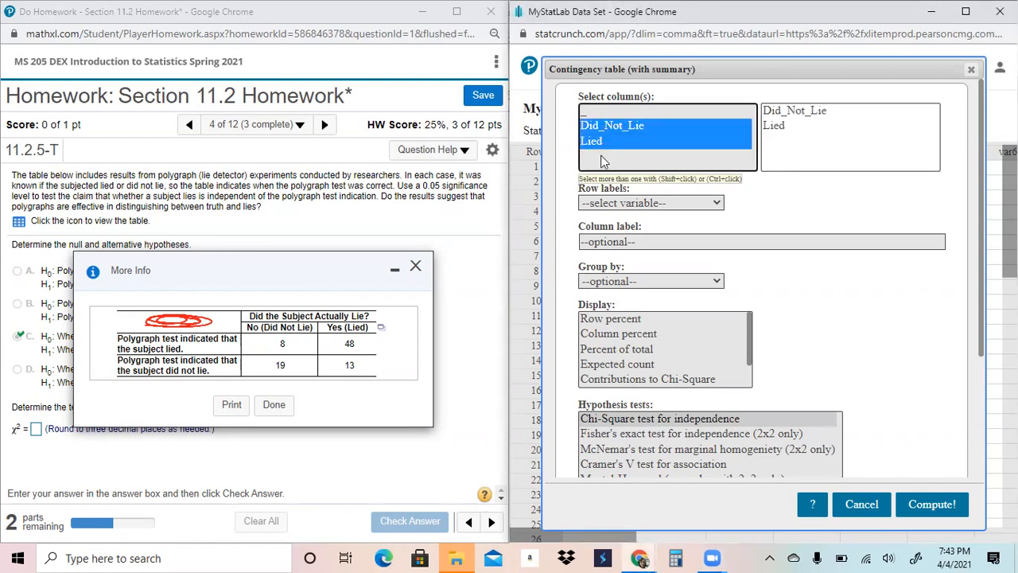
pyautogui.click(610, 202)
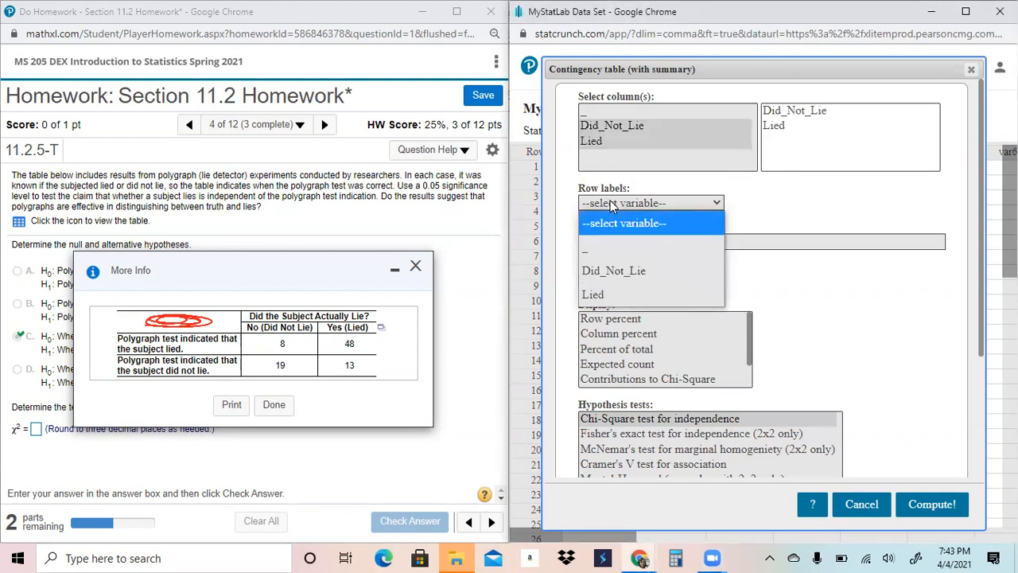
pyautogui.click(600, 252)
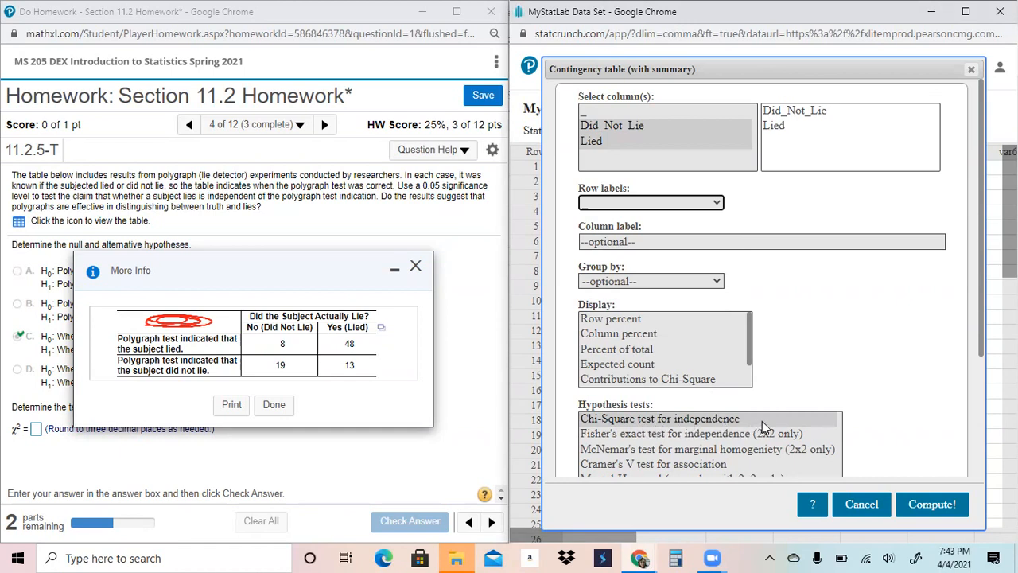
pyautogui.click(931, 504)
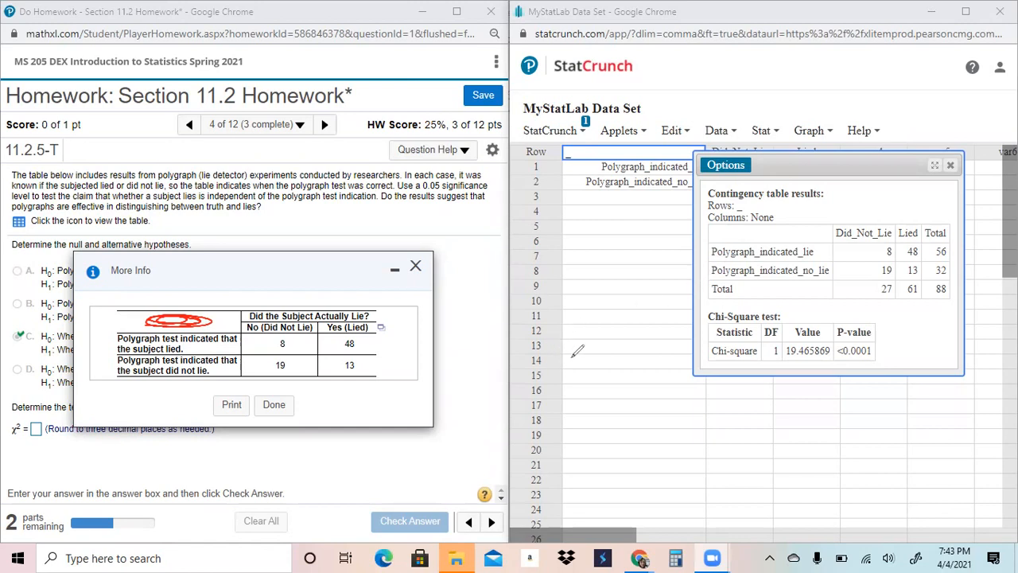
# Handwrite (Rows-1)(Col-1) beside the contingency results, box the four observed counts and mark the DF value
pyautogui.moveTo(568, 293)
pyautogui.mouseDown()
pyautogui.moveTo(591, 301)
pyautogui.moveTo(597, 292)
pyautogui.moveTo(598, 301)
pyautogui.moveTo(627, 281)
pyautogui.moveTo(651, 291)
pyautogui.moveTo(644, 299)
pyautogui.moveTo(648, 290)
pyautogui.moveTo(684, 289)
pyautogui.moveTo(674, 307)
pyautogui.mouseUp()
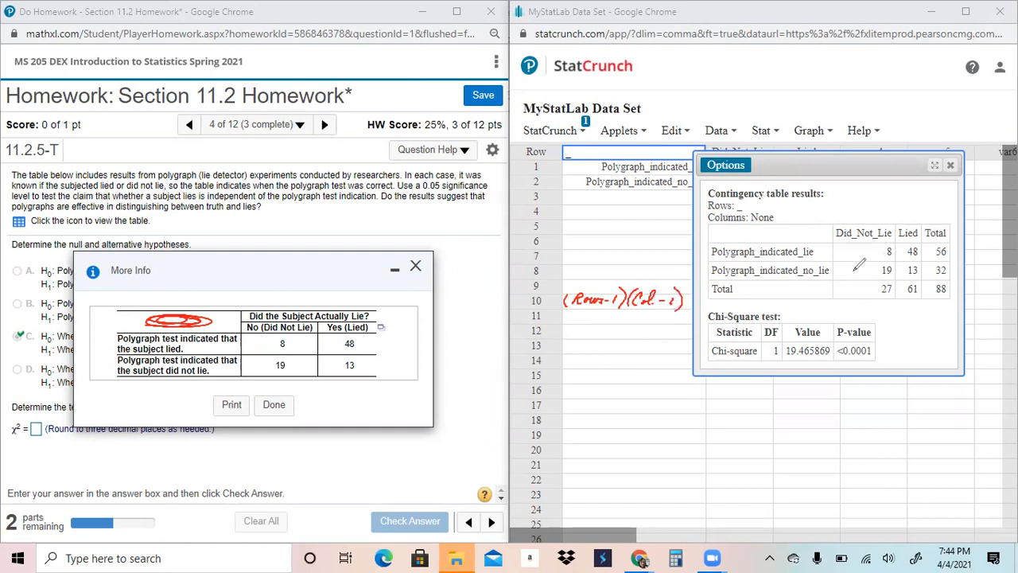
pyautogui.moveTo(834, 280); pyautogui.dragTo(921, 280)
pyautogui.moveTo(921, 243); pyautogui.dragTo(921, 276)
pyautogui.moveTo(834, 243)
pyautogui.mouseDown()
pyautogui.moveTo(833, 274)
pyautogui.moveTo(859, 243)
pyautogui.moveTo(919, 244)
pyautogui.mouseUp()
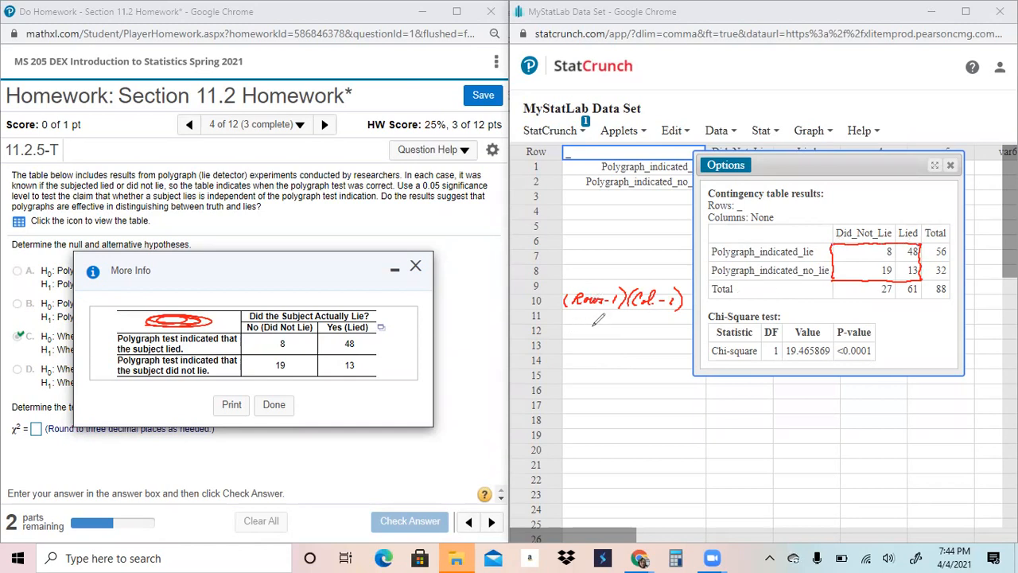
pyautogui.moveTo(595, 320)
pyautogui.mouseDown()
pyautogui.moveTo(595, 333)
pyautogui.moveTo(649, 333)
pyautogui.moveTo(631, 327)
pyautogui.mouseUp()
pyautogui.moveTo(780, 344); pyautogui.dragTo(786, 337)
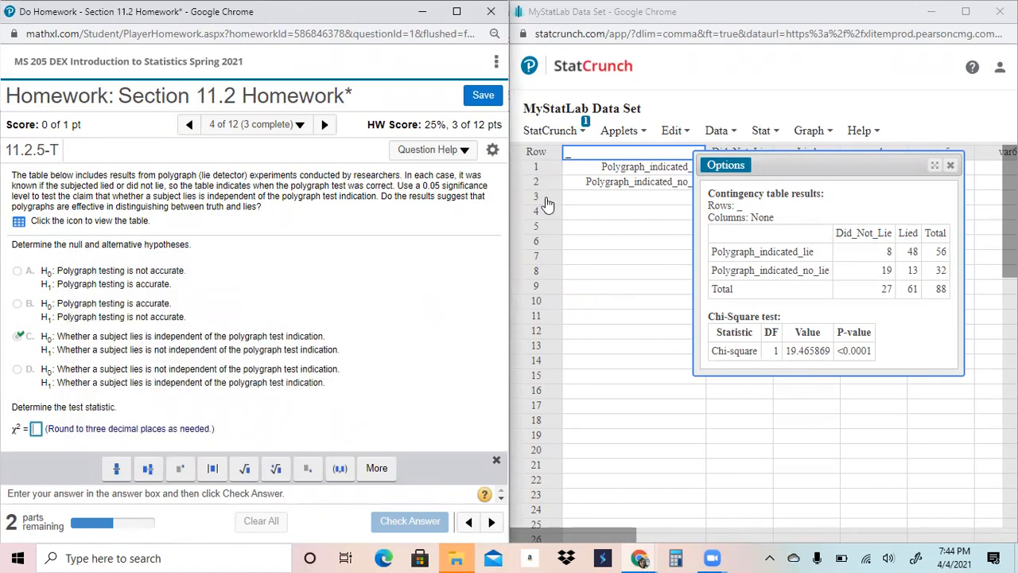
# Enter 19.466 as the chi-square test statistic and submit it
pyautogui.write('19.')
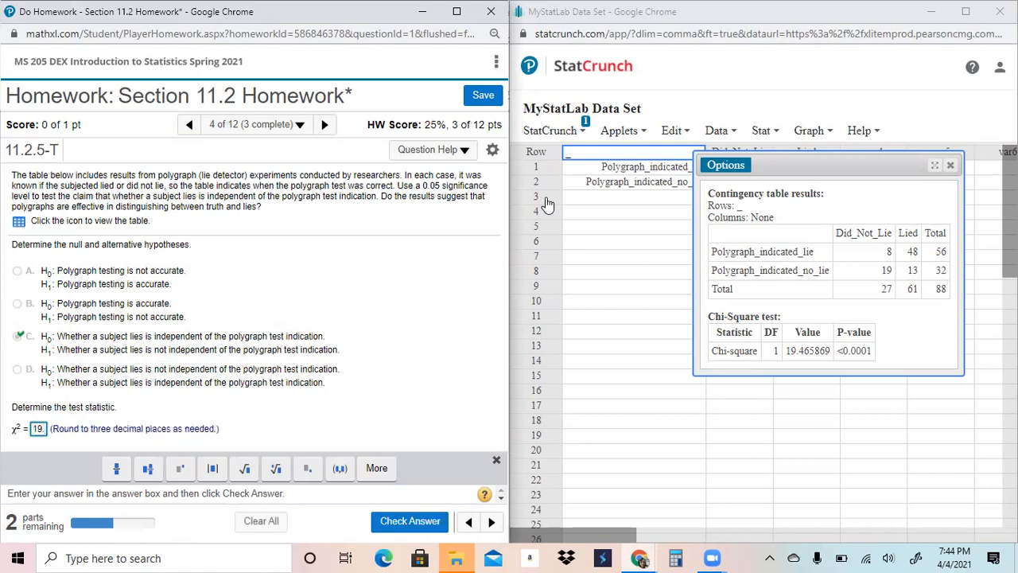
pyautogui.write('465')
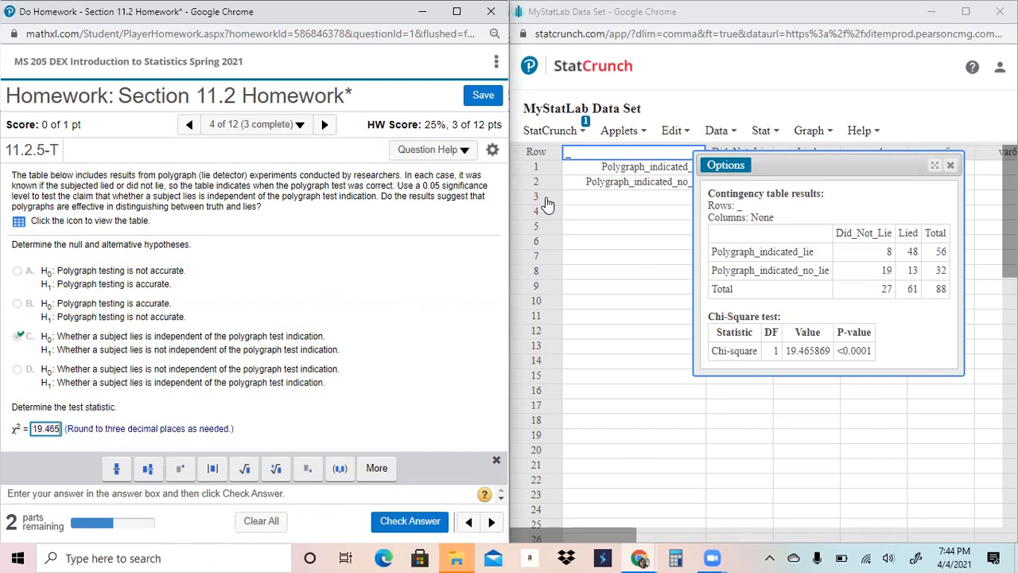
pyautogui.press('BackSpace')
pyautogui.write('6')
pyautogui.press('Return')
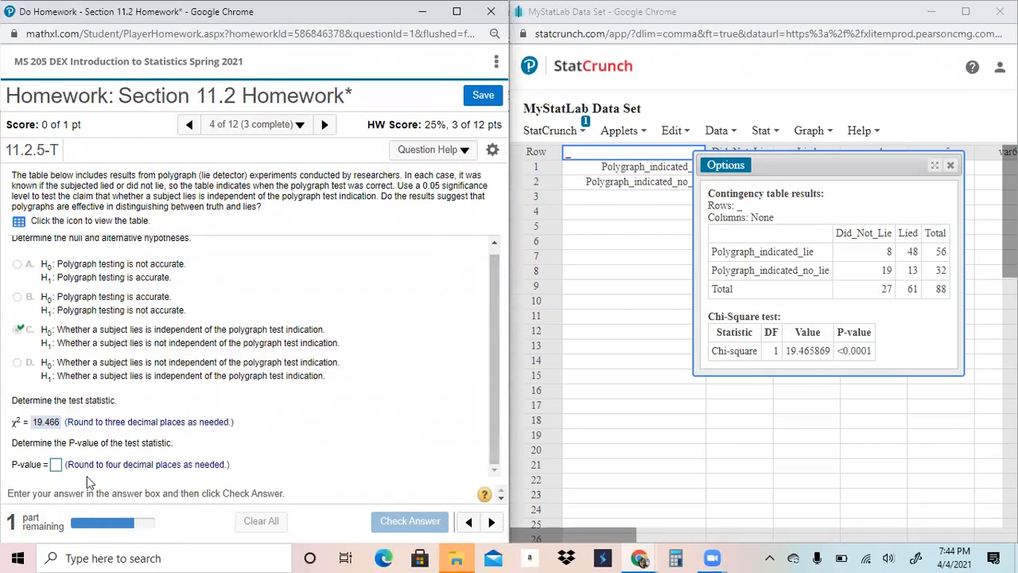
# Enter 0 as the P-value of the test statistic and submit it
pyautogui.click(55, 466)
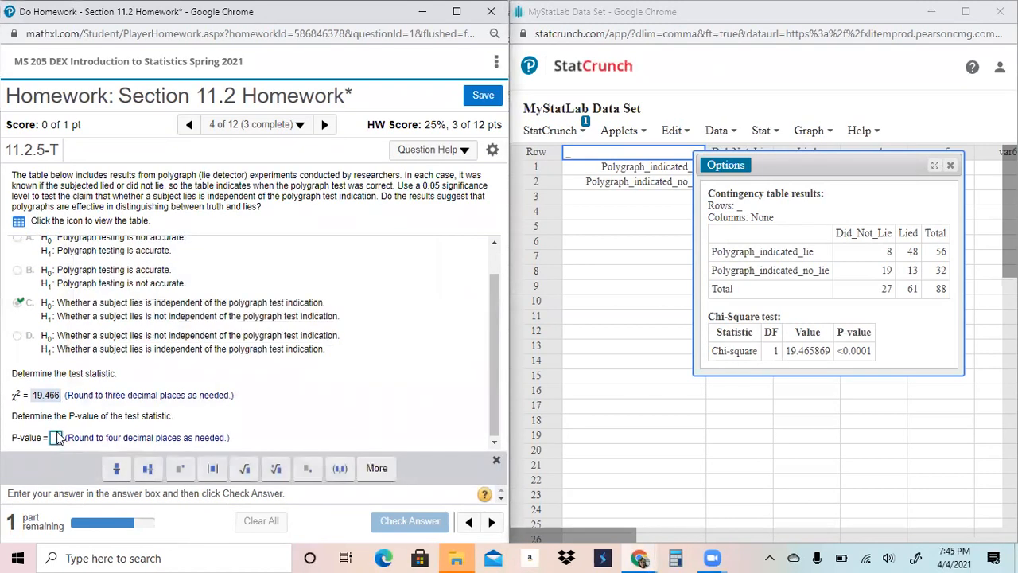
pyautogui.write('0')
pyautogui.press('Return')
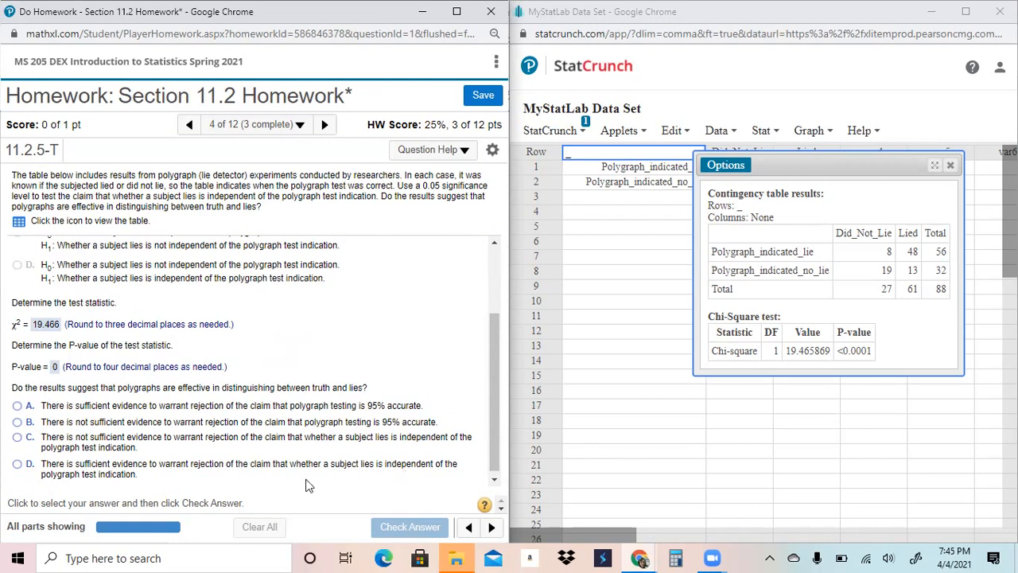
# Answer the conclusion with option D, sufficient evidence to reject the independence claim, check it and continue to the next question
pyautogui.click(17, 464)
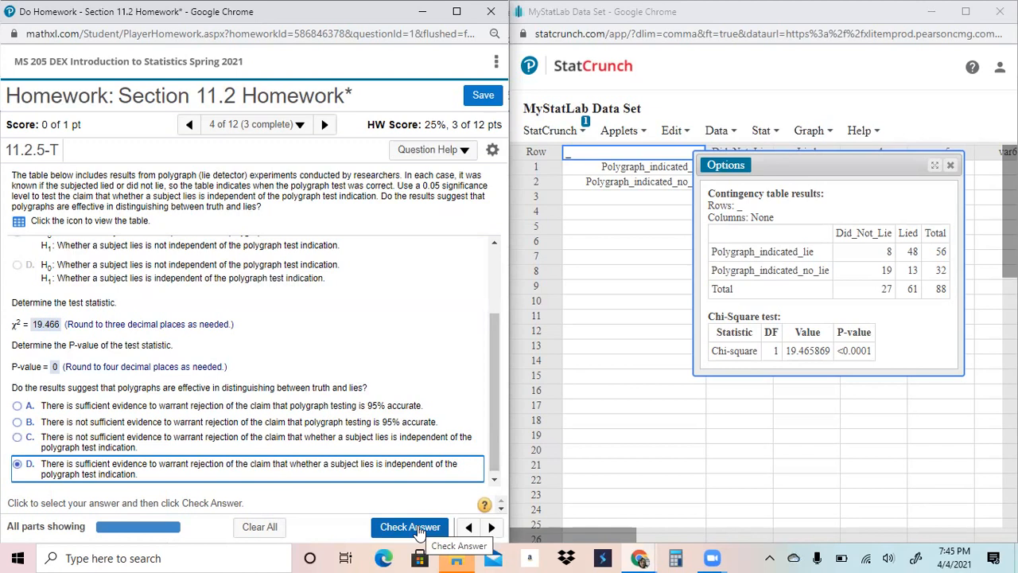
pyautogui.click(419, 529)
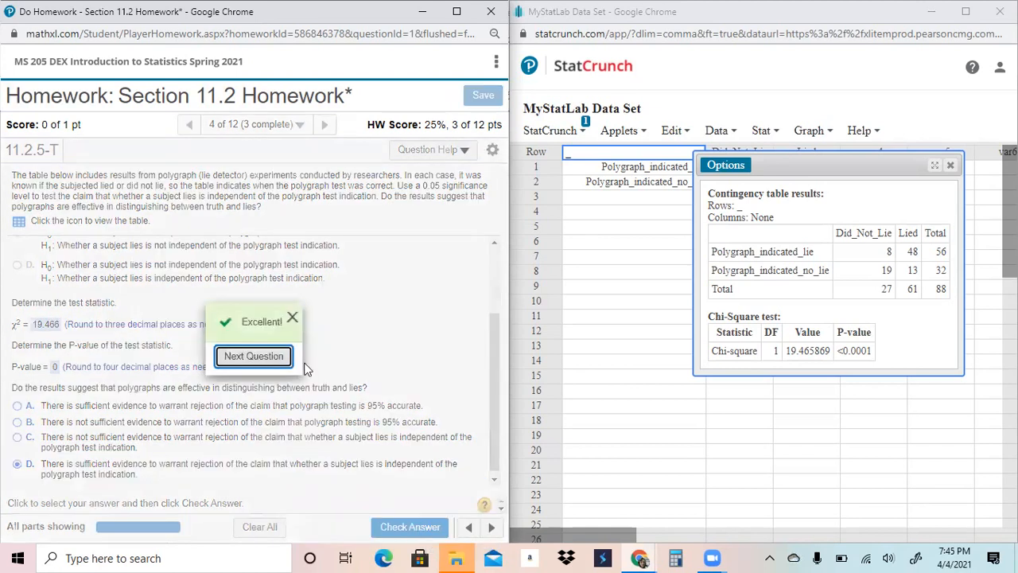
pyautogui.click(251, 358)
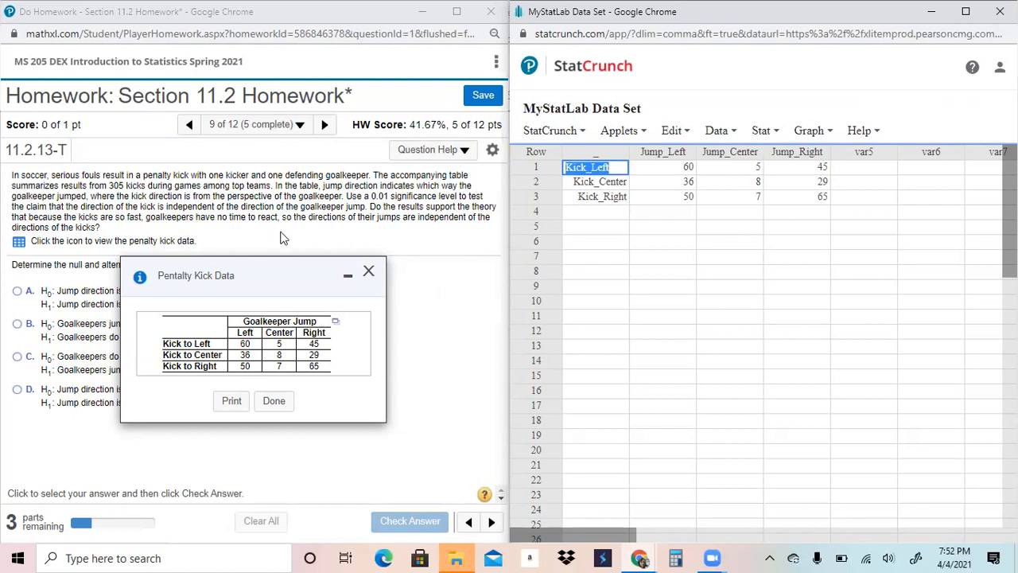
# Underline the 0.01 significance level and the independence claim in the question text, and close the penalty kick data window
pyautogui.moveTo(362, 189)
pyautogui.mouseDown()
pyautogui.moveTo(350, 200)
pyautogui.moveTo(454, 204)
pyautogui.mouseUp()
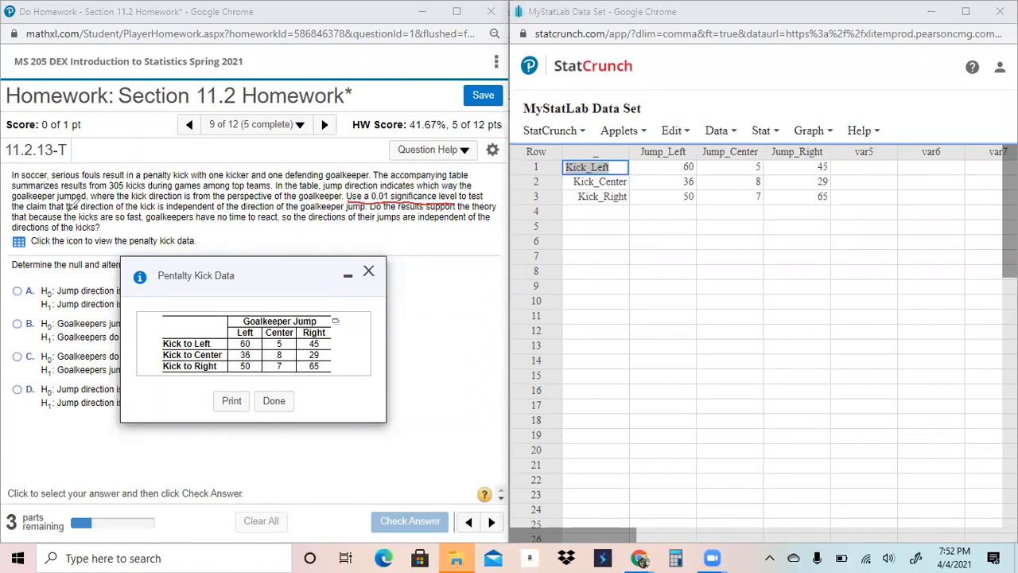
pyautogui.moveTo(70, 210); pyautogui.dragTo(354, 218)
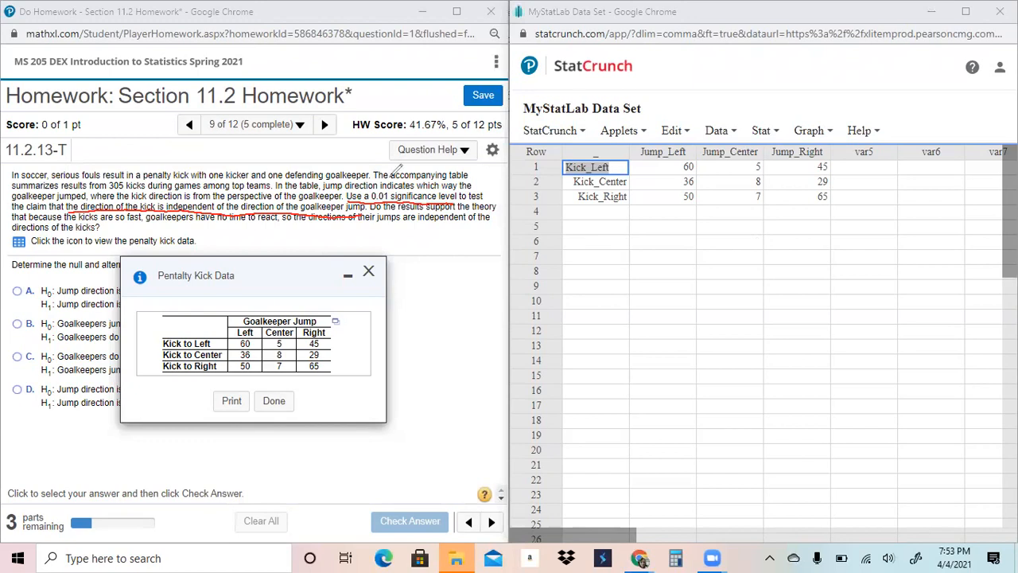
pyautogui.click(369, 271)
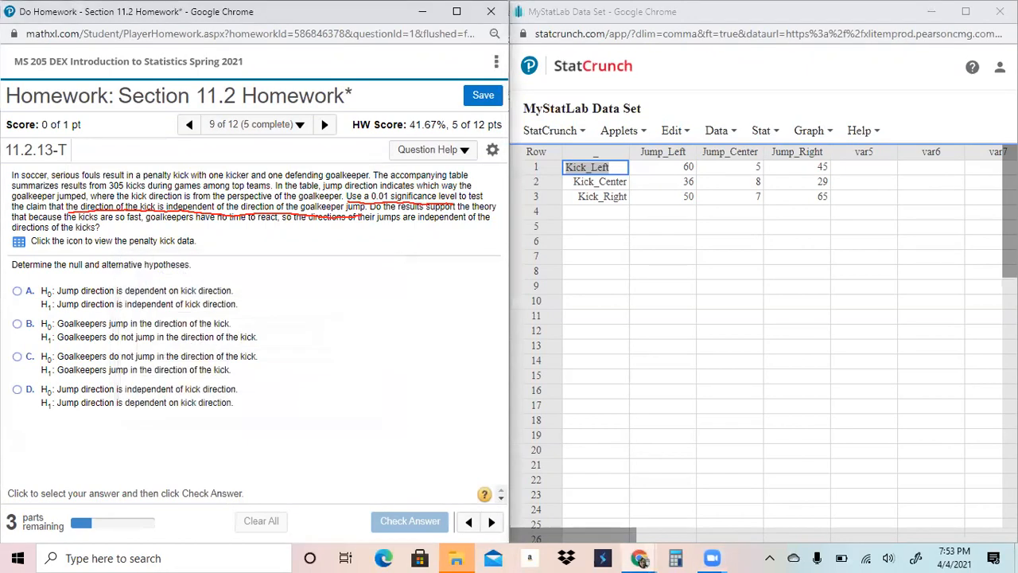
pyautogui.click(515, 185)
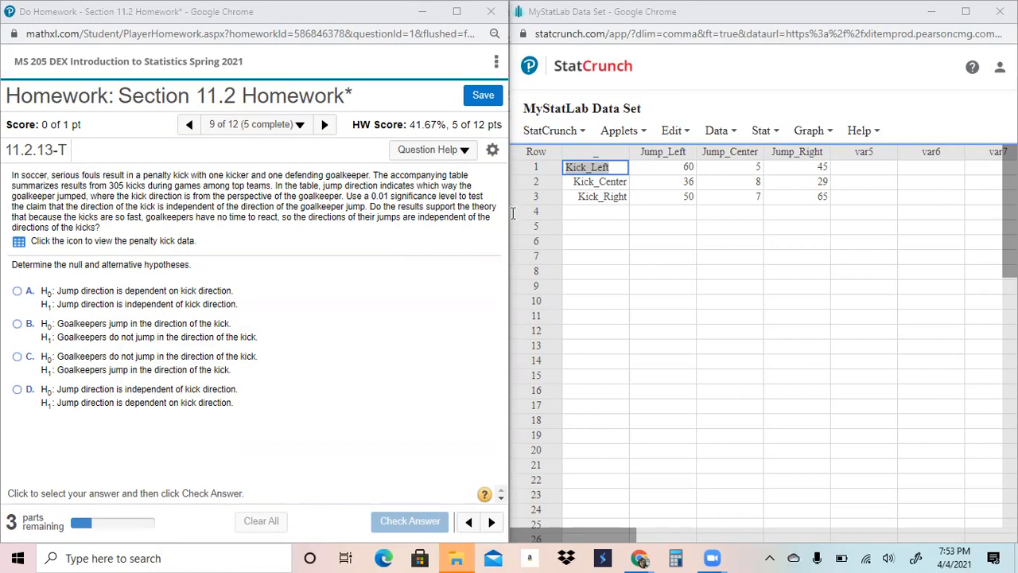
# Answer the hypotheses with option D, jump direction independent of kick direction as the null, and check it
pyautogui.click(16, 389)
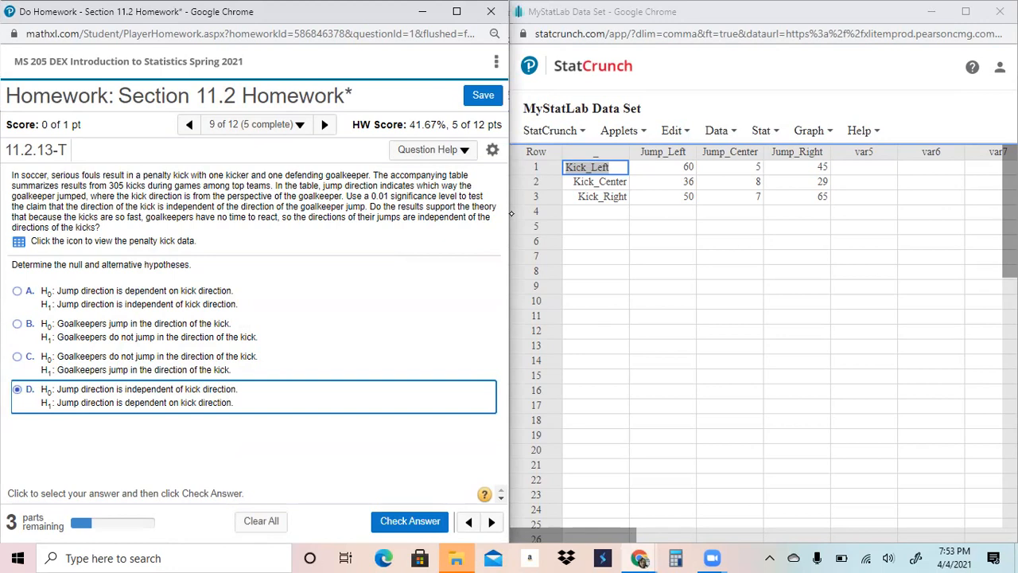
pyautogui.click(410, 521)
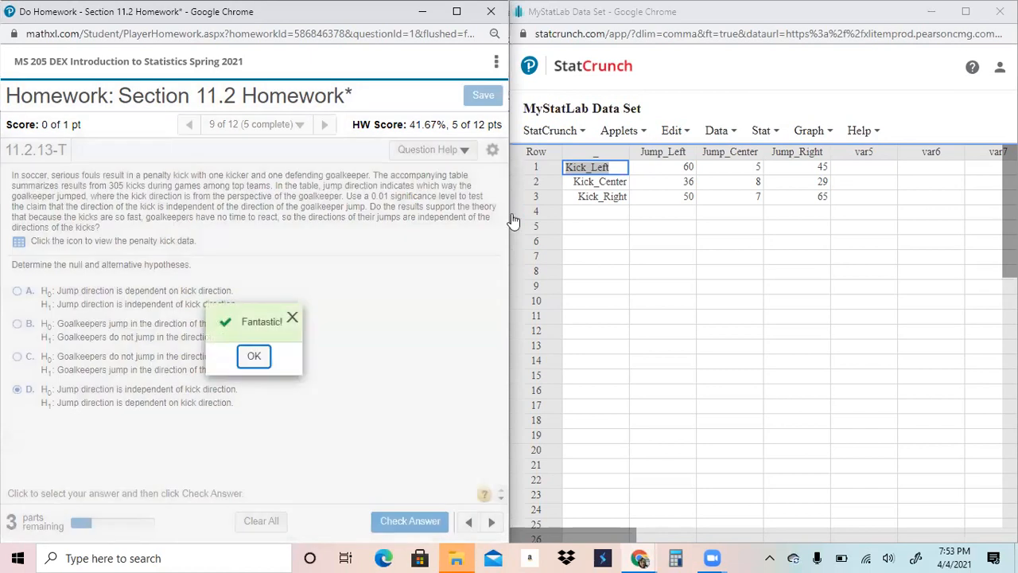
pyautogui.press('Return')
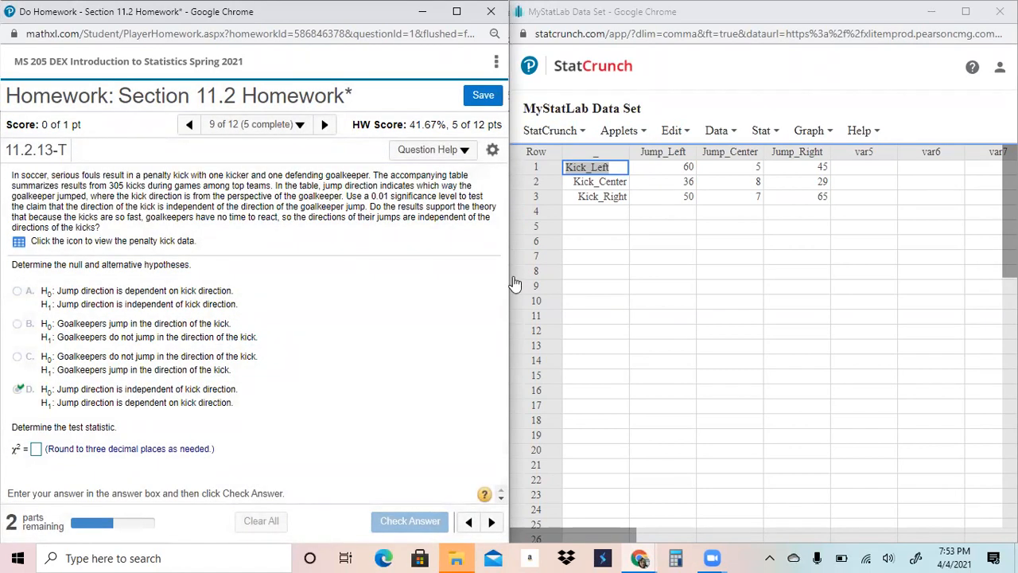
# Set up a contingency table with summary in StatCrunch using the Jump_Left, Jump_Center and Jump_Right columns
pyautogui.click(760, 132)
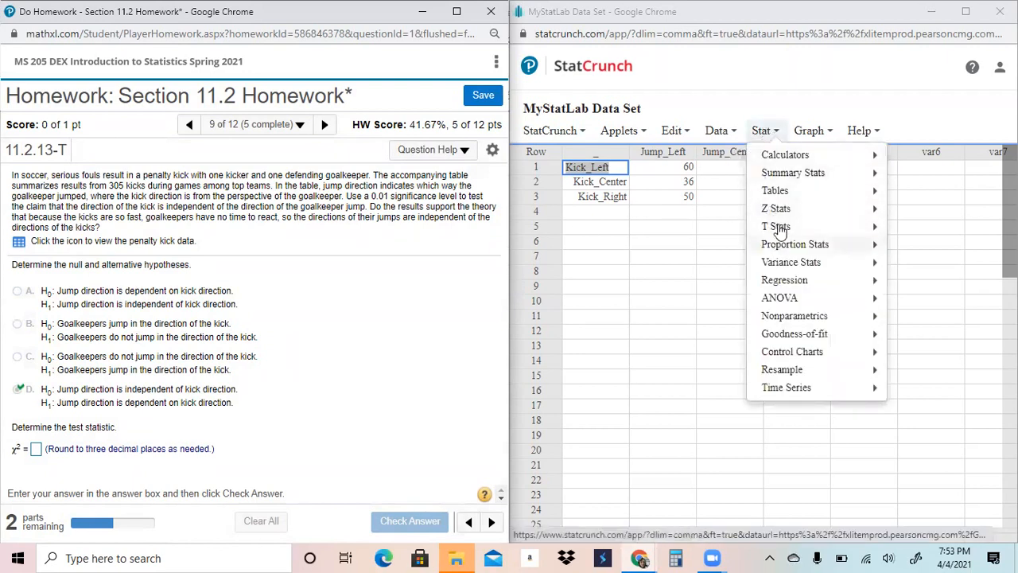
pyautogui.moveTo(773, 193)
pyautogui.moveTo(686, 220)
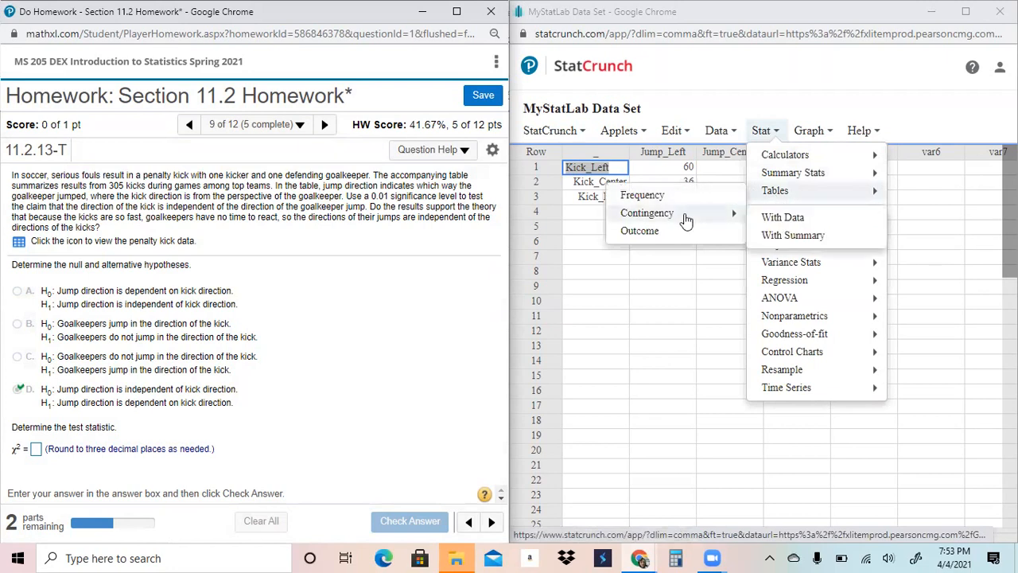
pyautogui.click(800, 239)
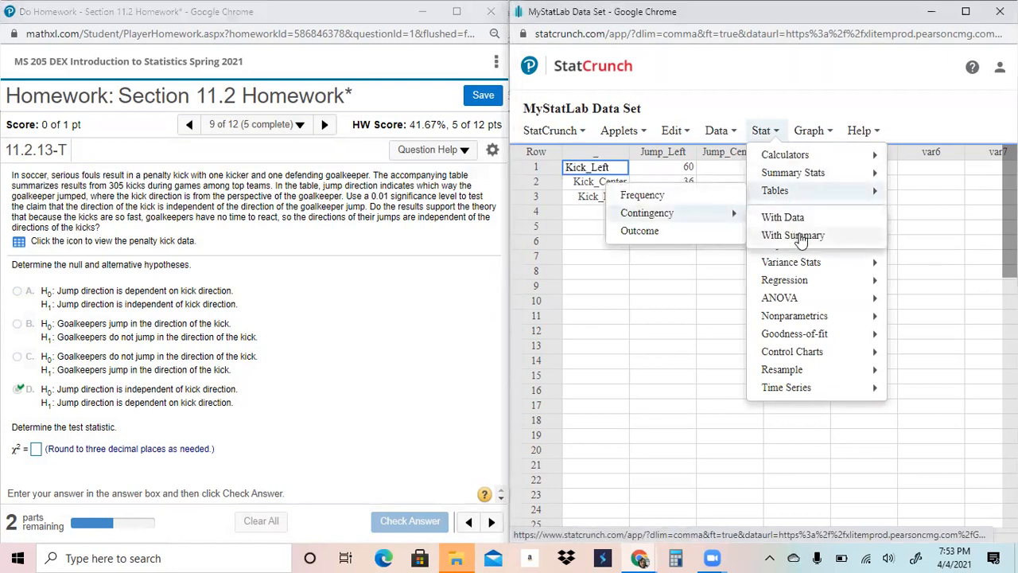
pyautogui.click(795, 235)
pyautogui.moveTo(629, 125); pyautogui.dragTo(626, 155)
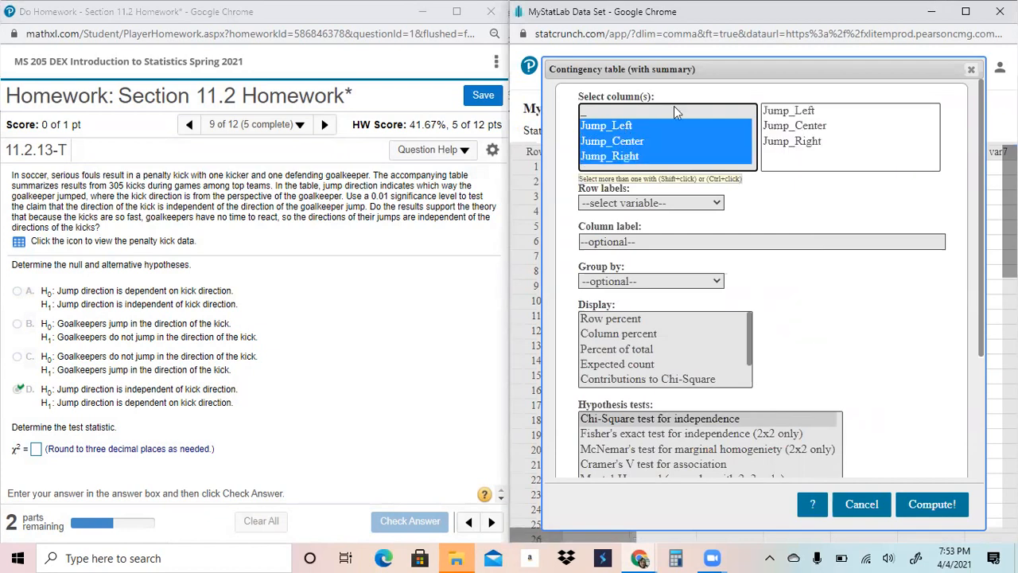
pyautogui.click(766, 78)
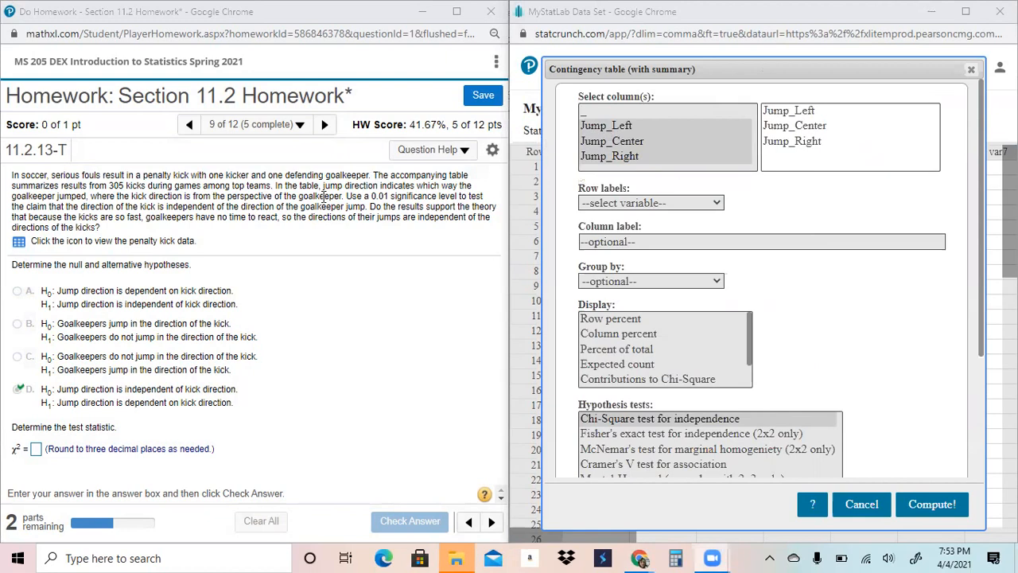
# Consult the penalty kick data, set the row labels to the "_" column and compute the chi-square test for independence
pyautogui.click(18, 242)
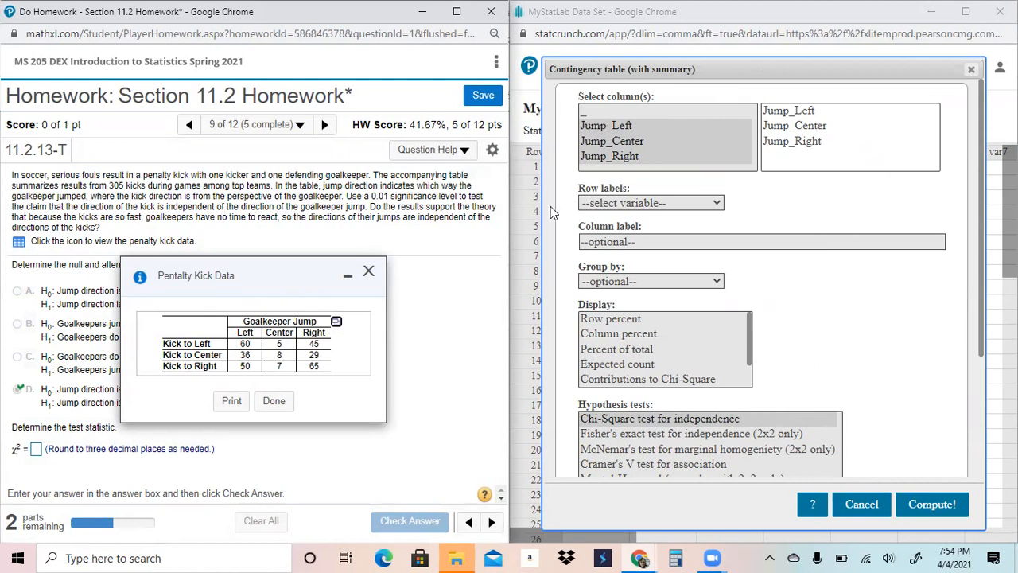
pyautogui.click(650, 203)
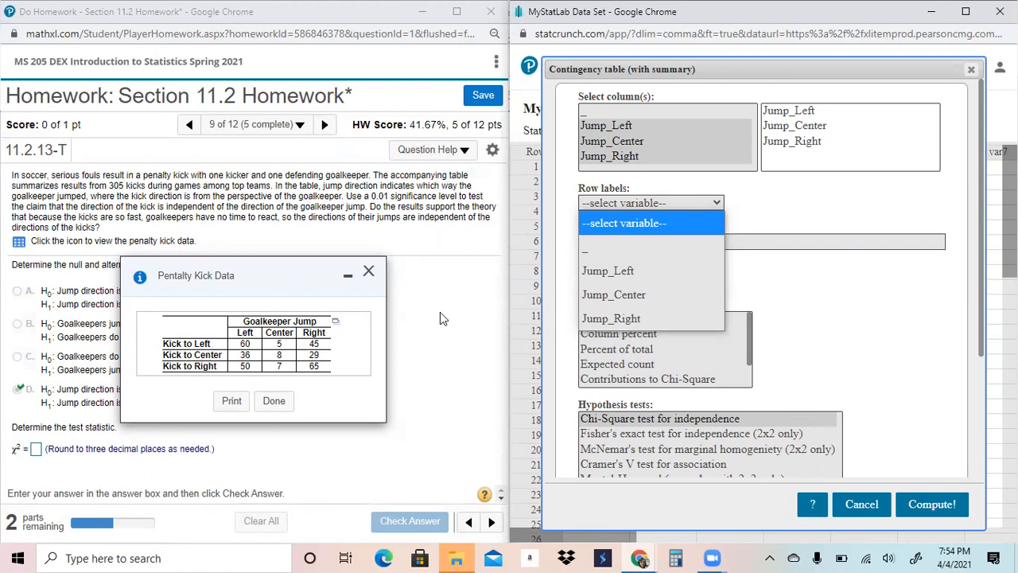
pyautogui.click(601, 253)
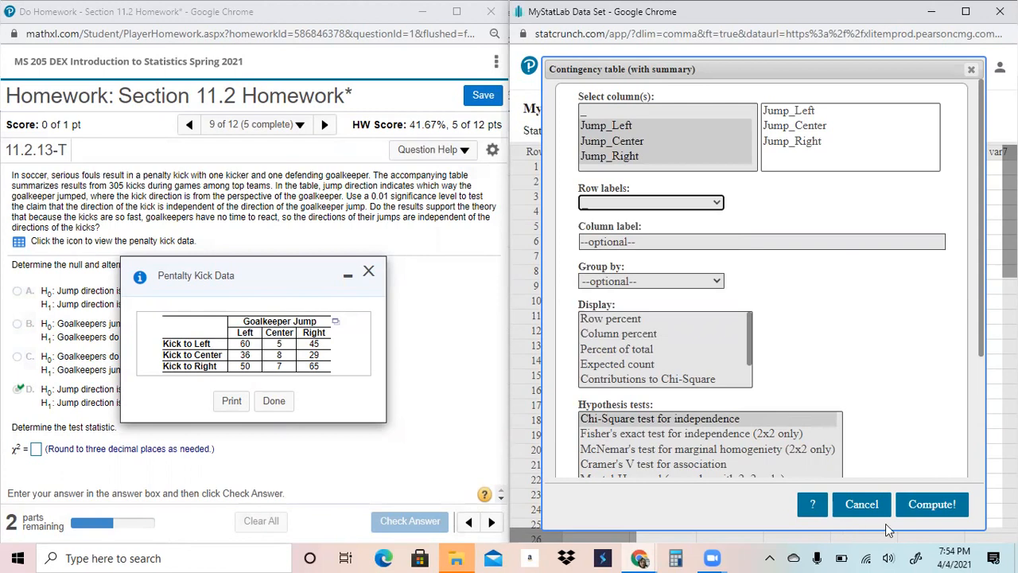
pyautogui.click(941, 509)
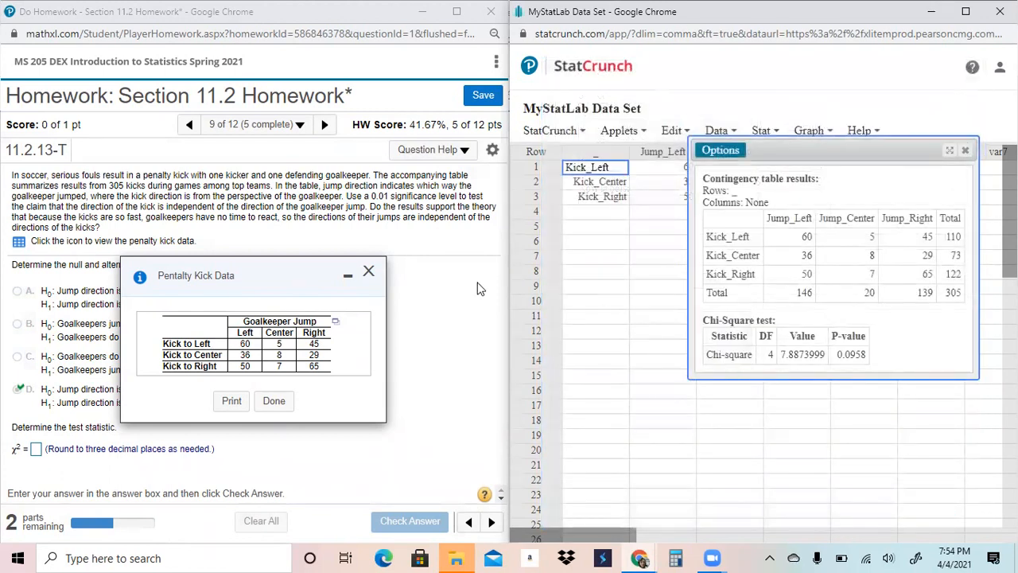
pyautogui.click(368, 274)
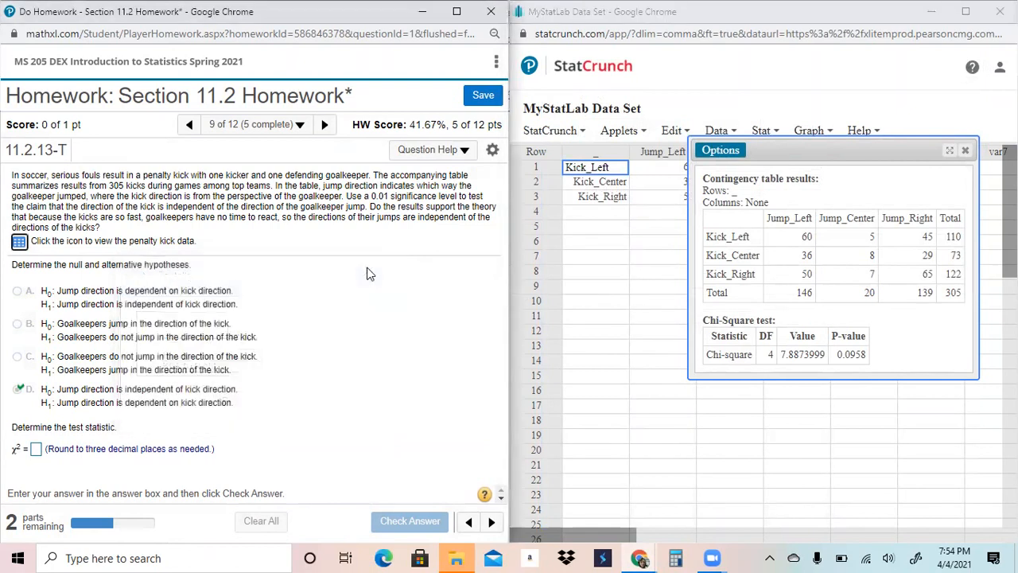
# Enter 7.887 as the chi-square test statistic and submit it
pyautogui.click(35, 451)
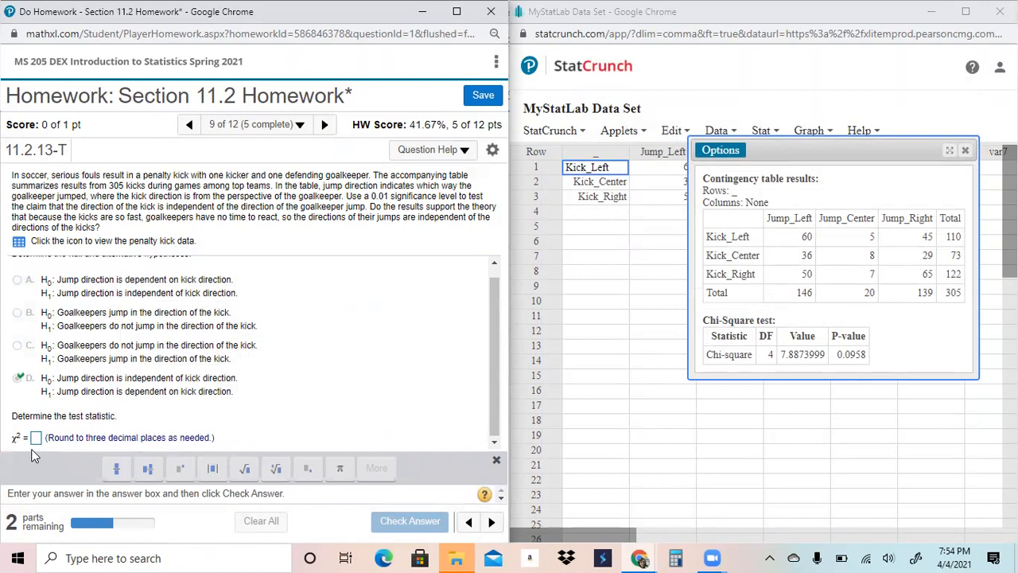
pyautogui.click(36, 438)
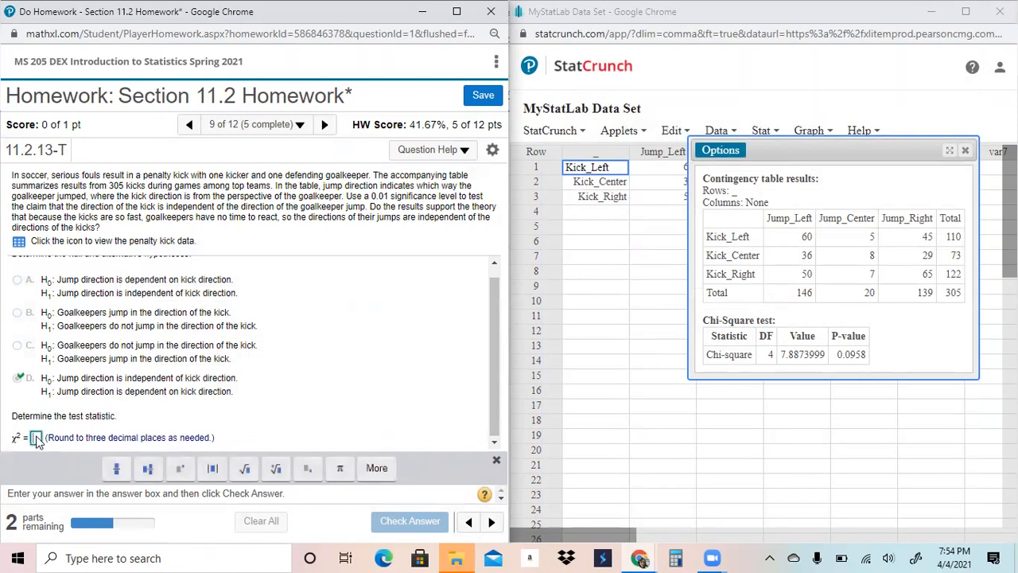
pyautogui.write('7.887')
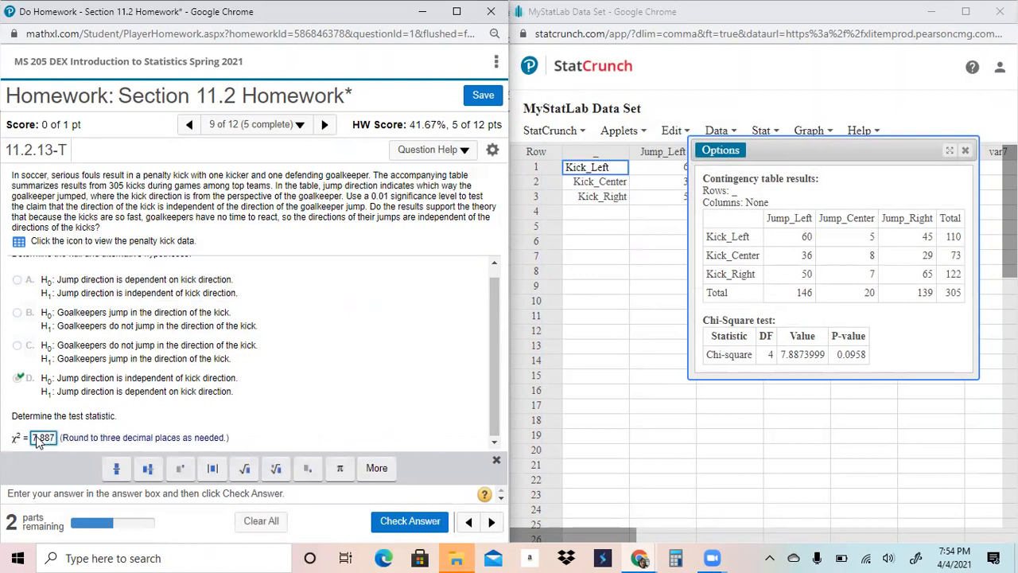
pyautogui.press('Return')
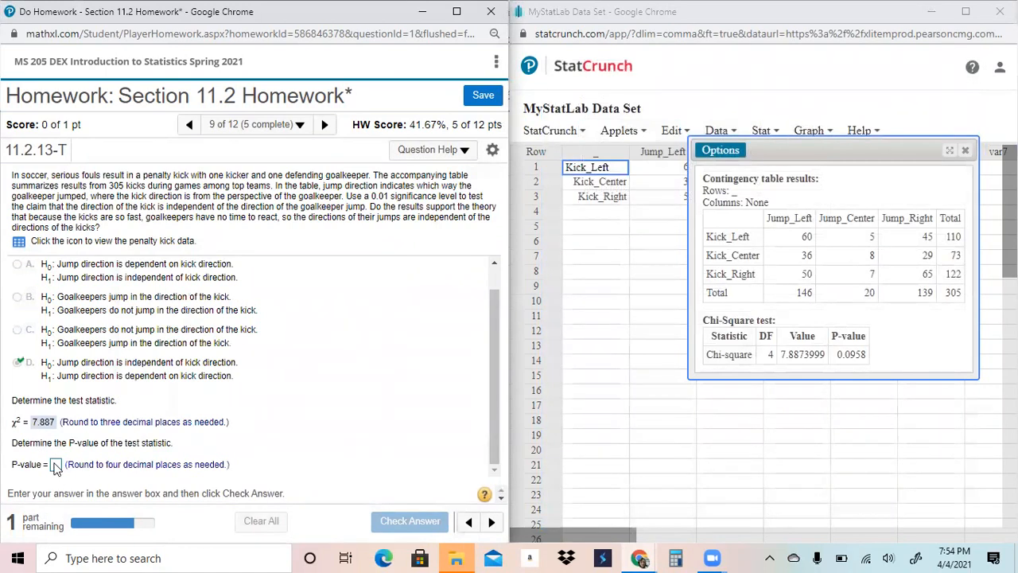
# Enter .0958 as the P-value of the test statistic and submit it
pyautogui.click(55, 465)
pyautogui.click(56, 438)
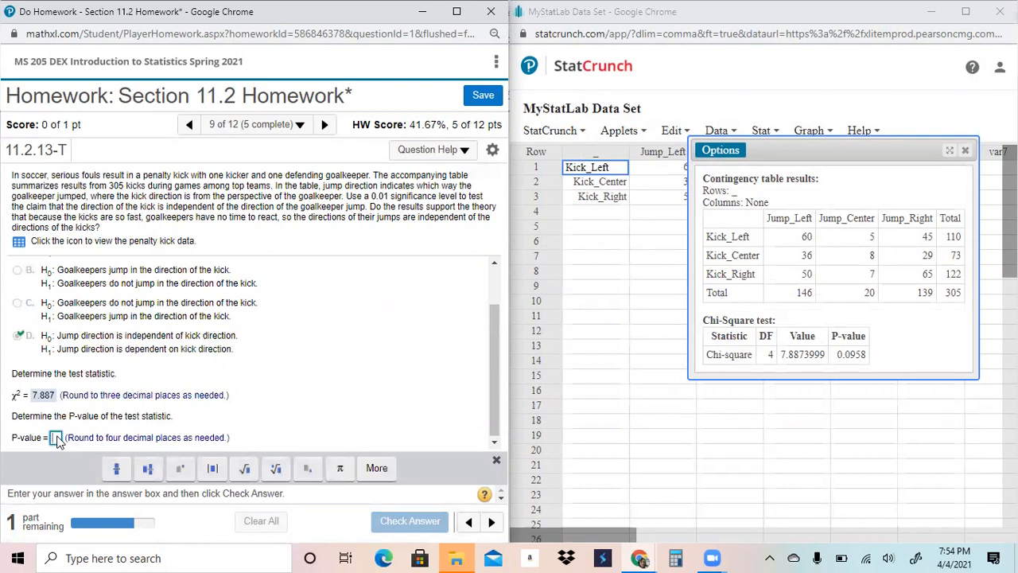
pyautogui.write('.09')
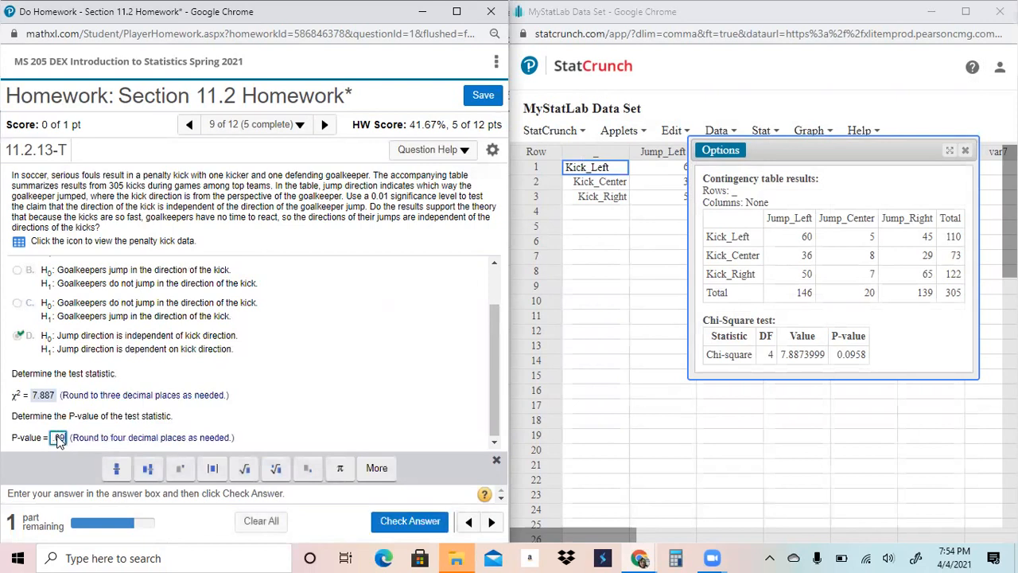
pyautogui.write('58')
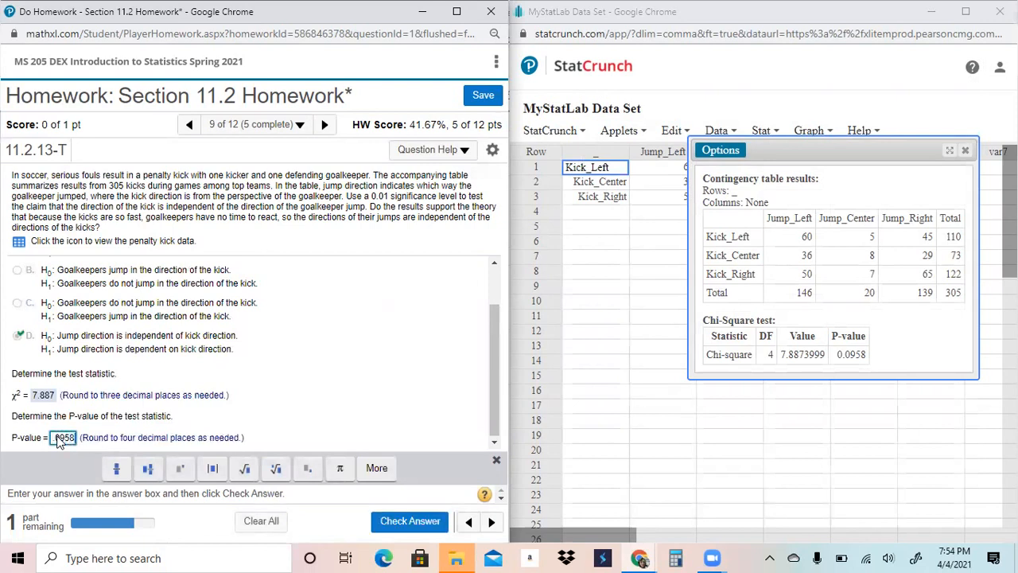
pyautogui.press('Return')
pyautogui.press('Return')
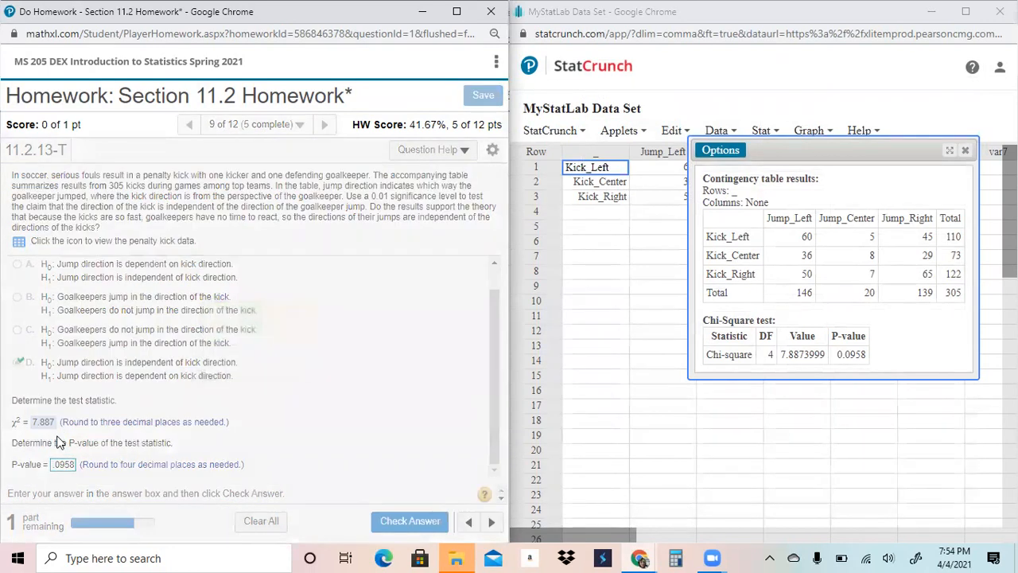
# Underline the 0.01 significance level in the question and the P-value in the answer for comparison
pyautogui.moveTo(369, 200); pyautogui.dragTo(433, 198)
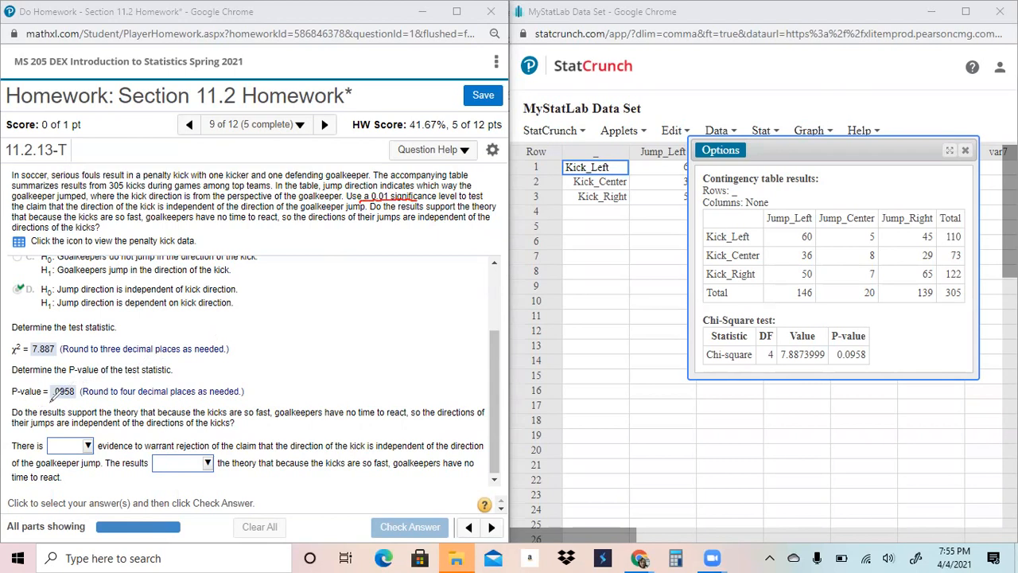
pyautogui.moveTo(51, 399); pyautogui.dragTo(72, 399)
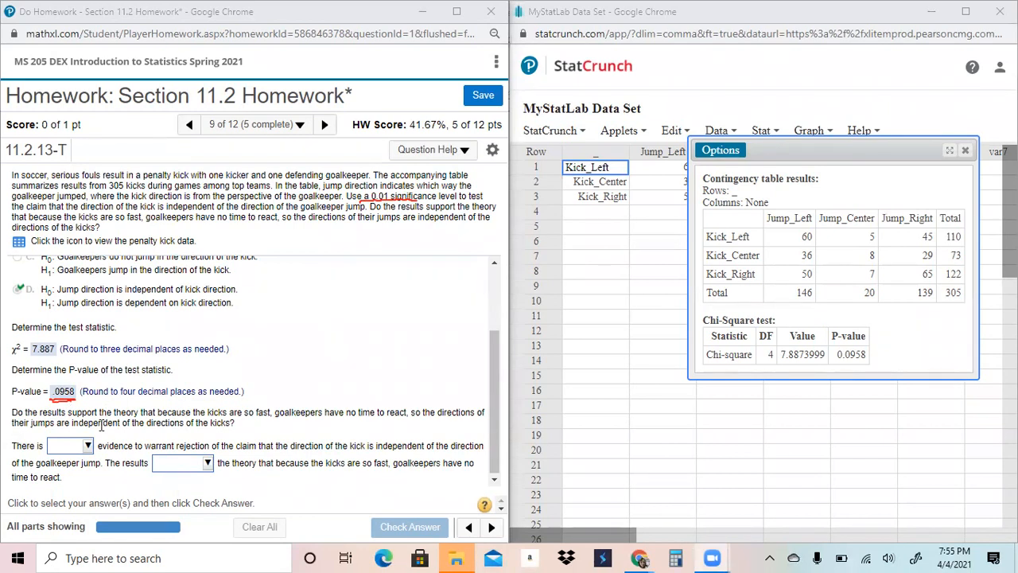
# Complete the conclusion with "insufficient" evidence and results that "support" the theory, check it and continue to the next question
pyautogui.click(89, 448)
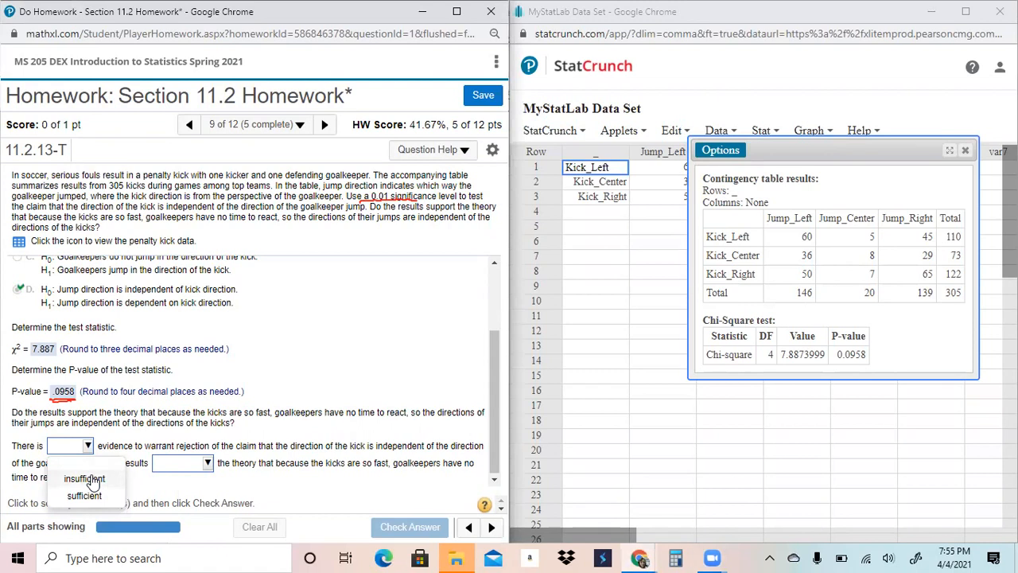
pyautogui.click(88, 479)
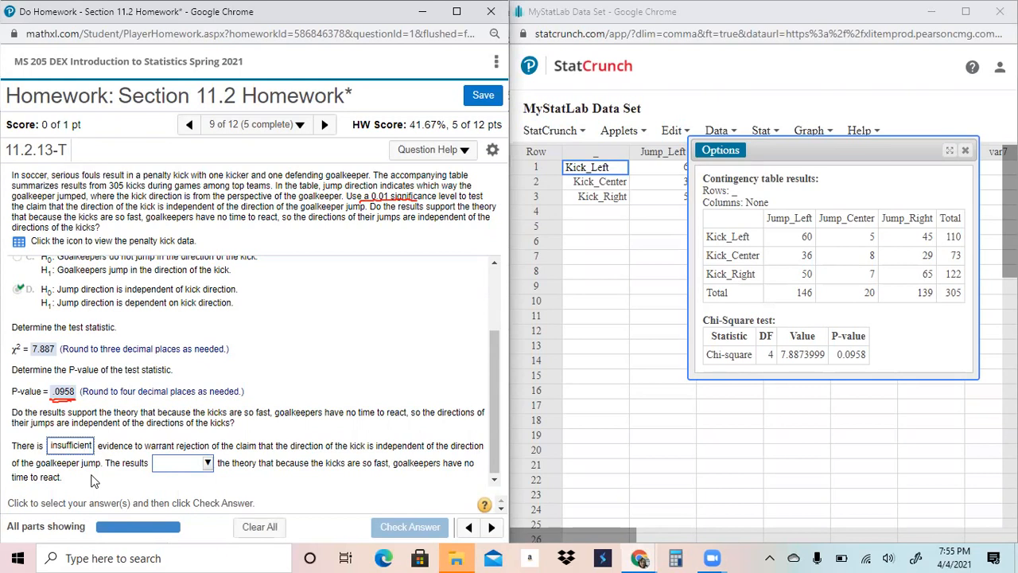
pyautogui.click(208, 466)
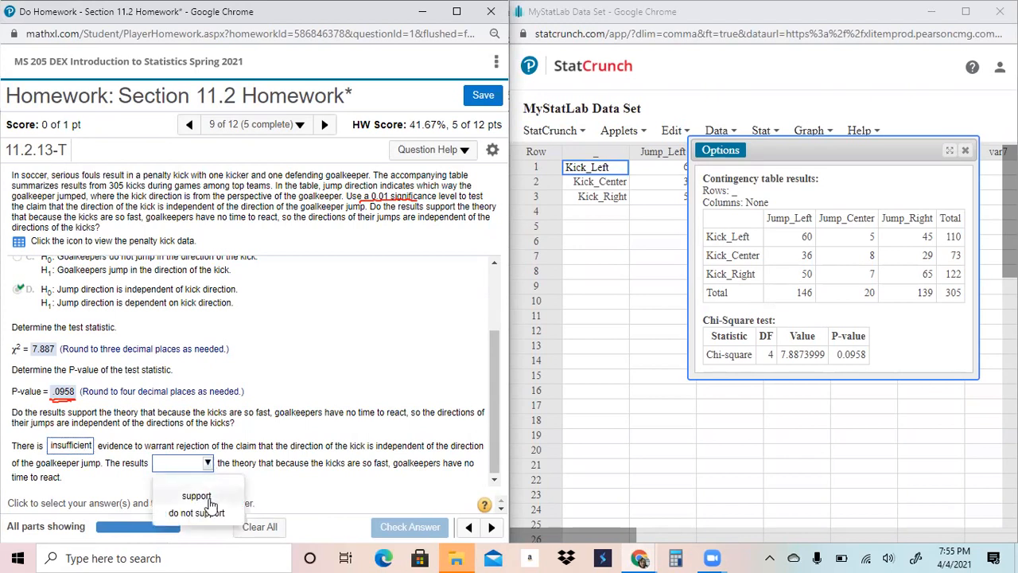
pyautogui.click(213, 513)
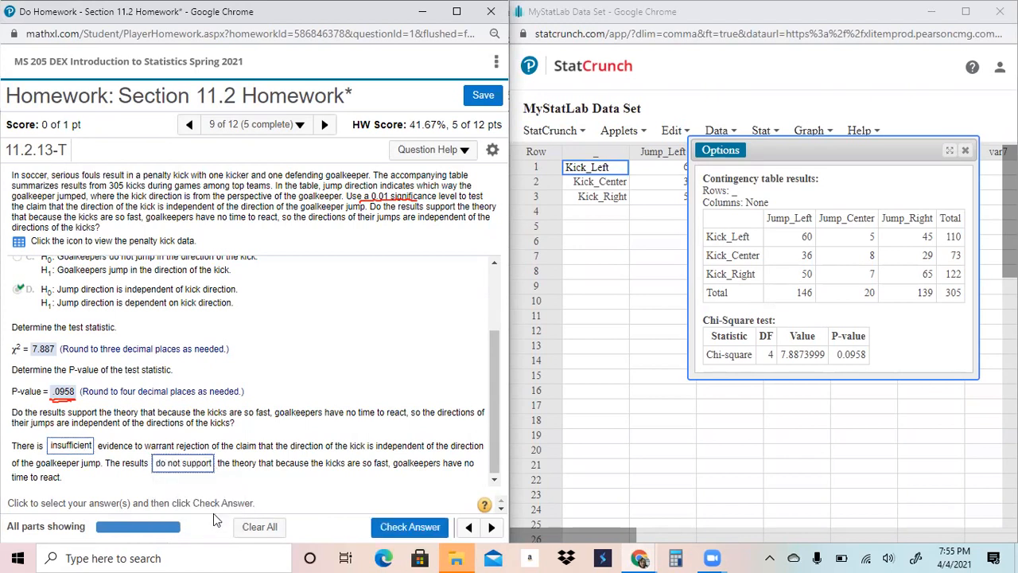
pyautogui.click(203, 468)
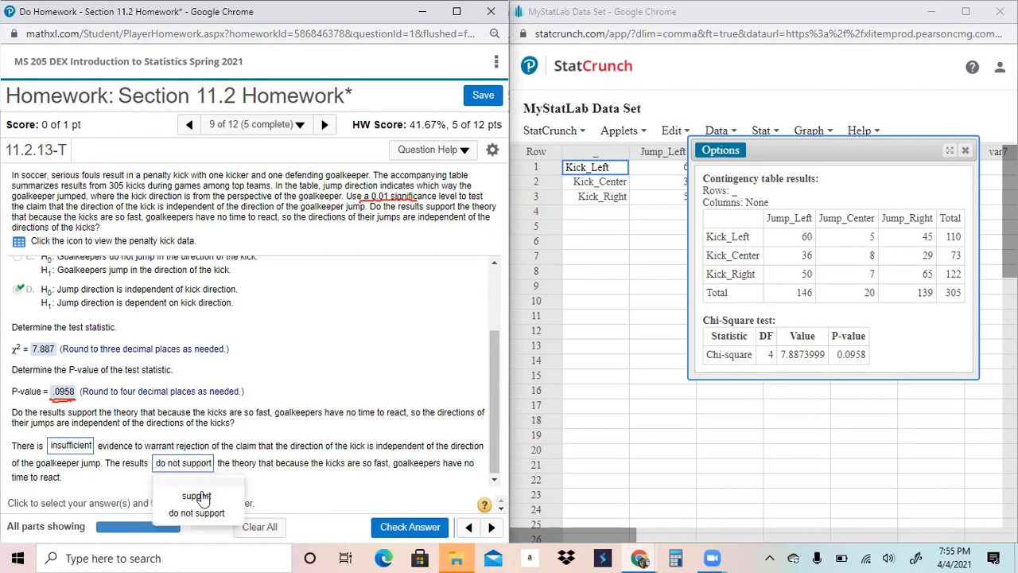
pyautogui.click(203, 497)
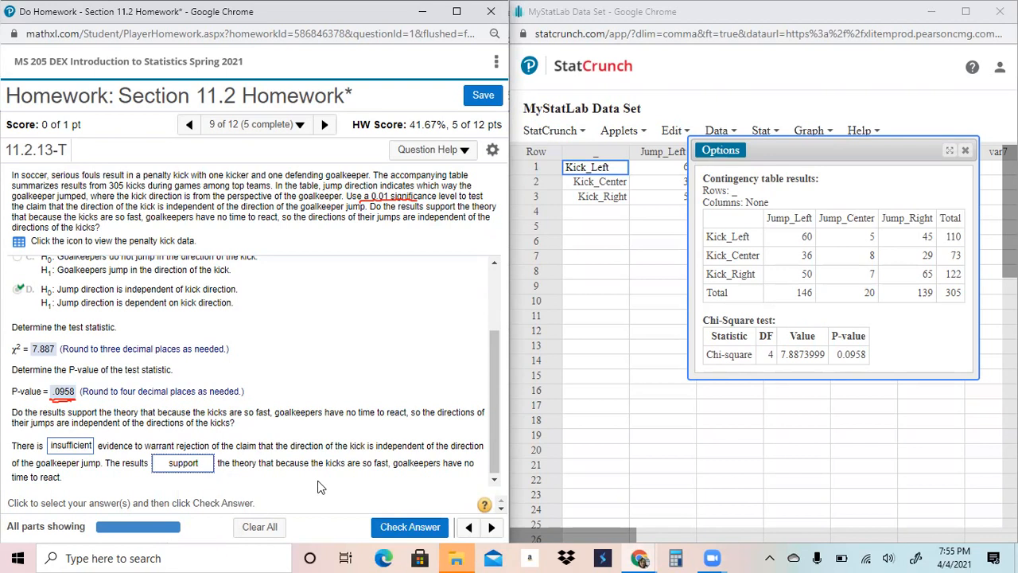
pyautogui.click(410, 528)
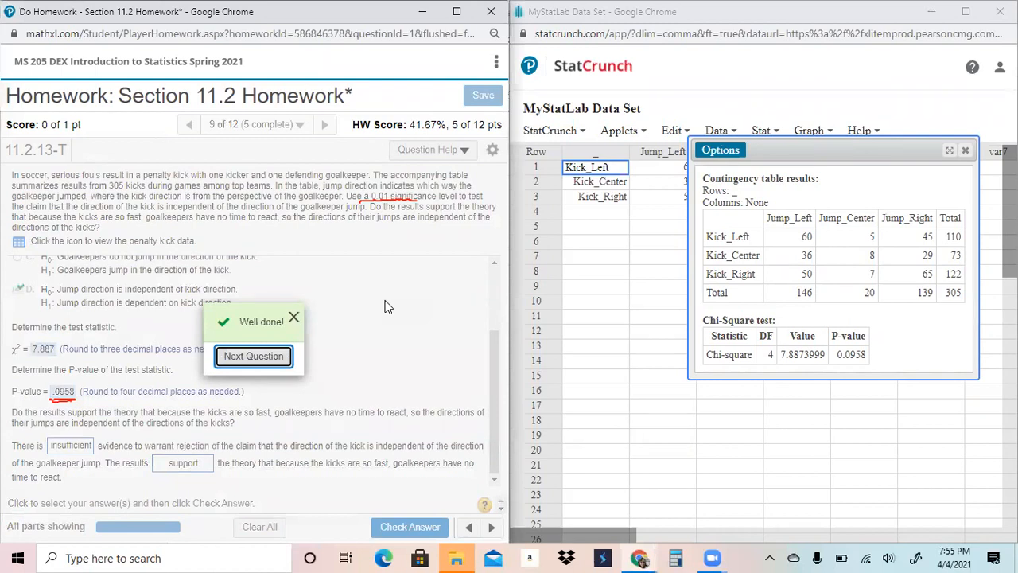
pyautogui.click(254, 356)
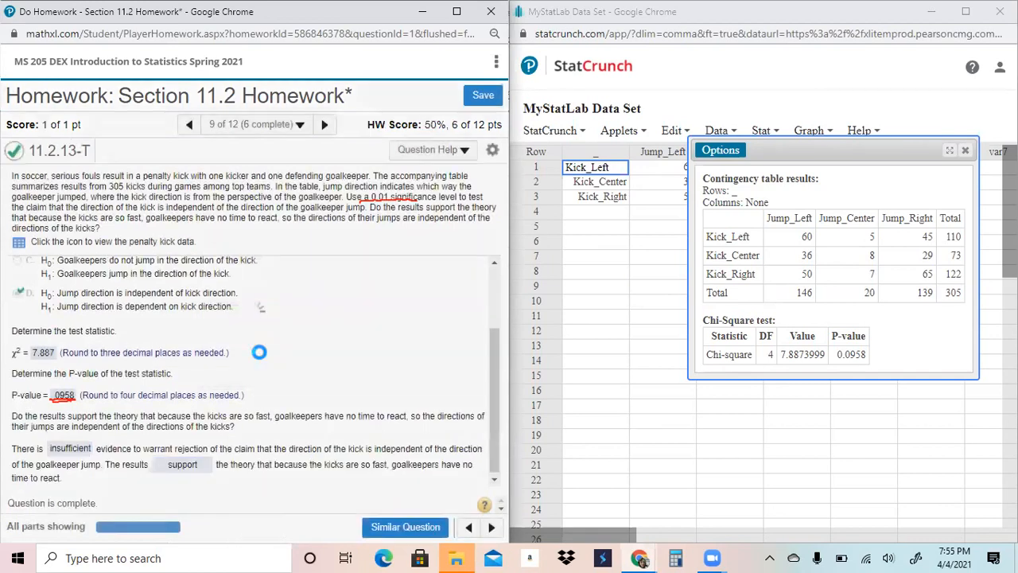